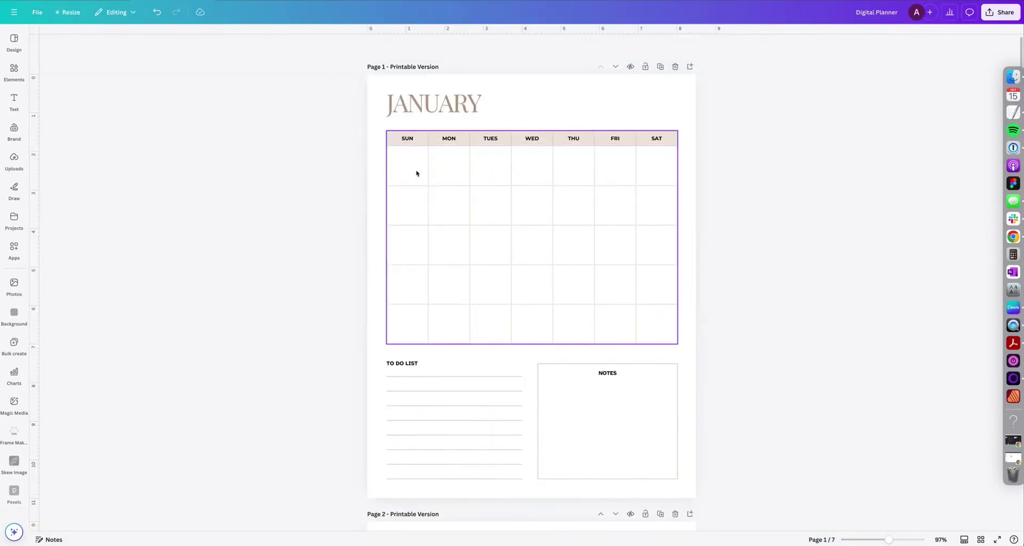
# - Enter dates 1, 2 and 3 into the SUN, MON and TUES cells of the January table's first row
pyautogui.click(418, 172)
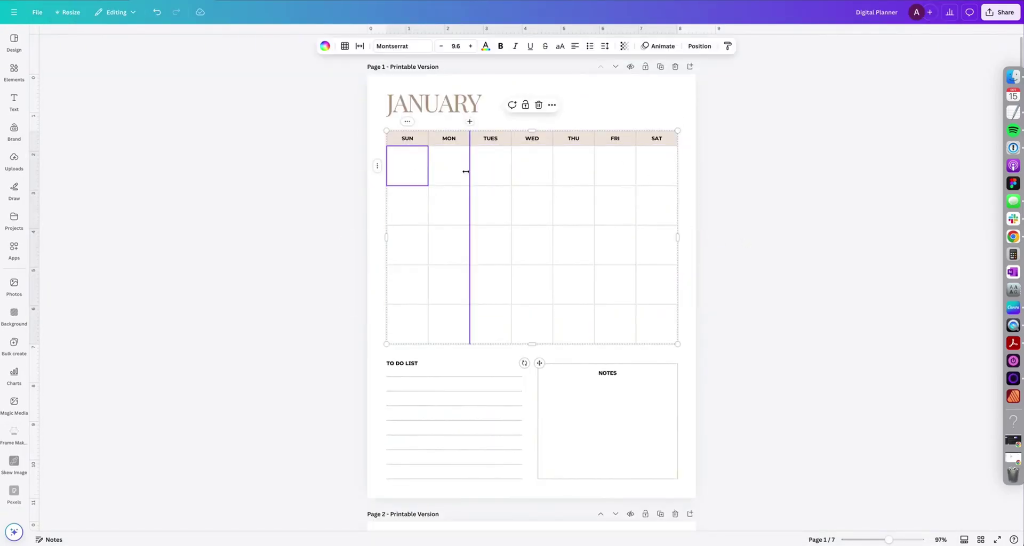
pyautogui.click(459, 174)
pyautogui.click(491, 176)
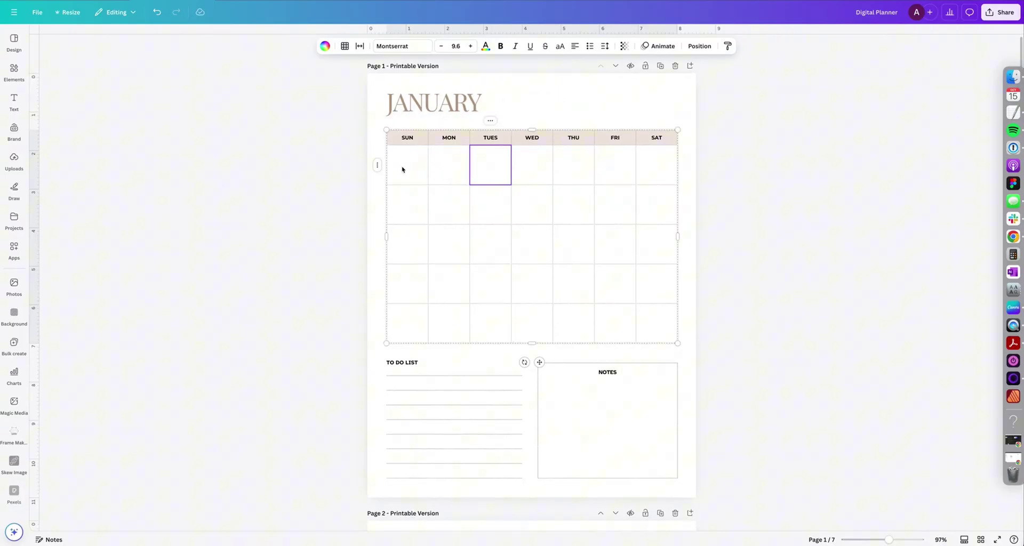
pyautogui.click(402, 169)
pyautogui.write('1')
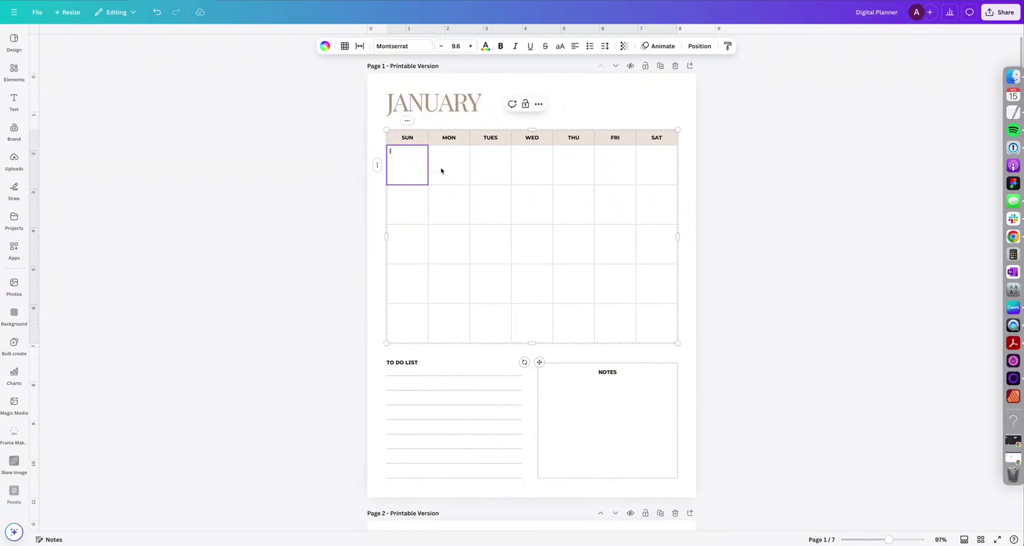
pyautogui.press('Tab')
pyautogui.write('2')
pyautogui.press('Tab')
pyautogui.write('3')
# - Delete the typed dates and bring the timeanddate.com browser window forward
pyautogui.press('Tab')
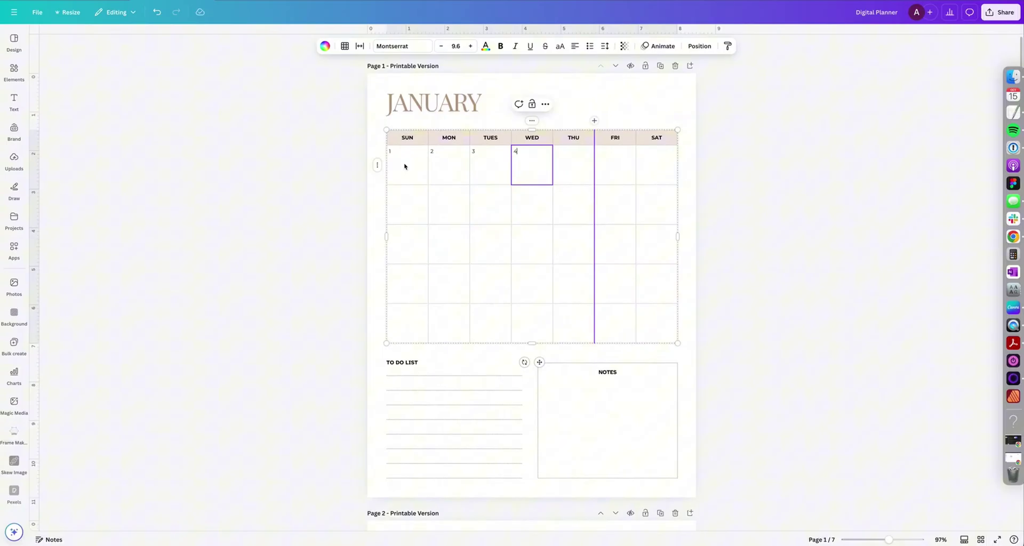
pyautogui.hotkey('shift', 'Left')
pyautogui.hotkey('shift', 'Left')
pyautogui.hotkey('shift', 'Left')
pyautogui.press('Delete')
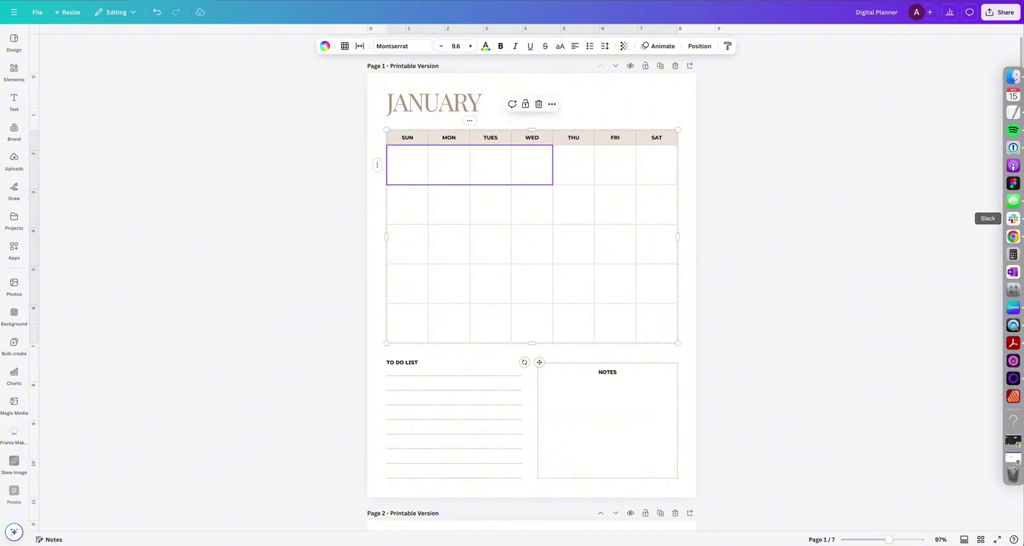
pyautogui.click(1013, 236)
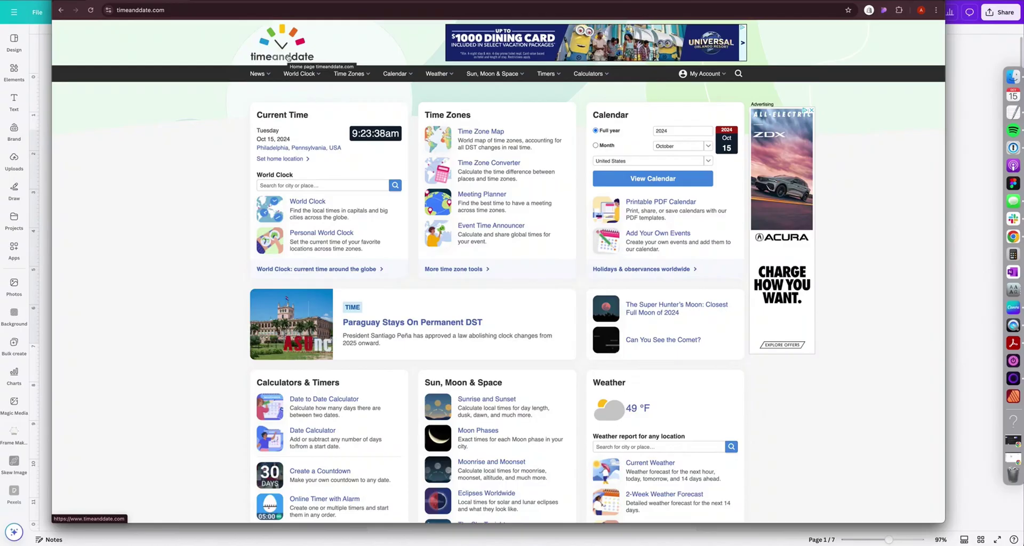
# - Go to Calendar 2025 on timeanddate.com and copy the January mini-calendar's dates
pyautogui.moveTo(396, 74)
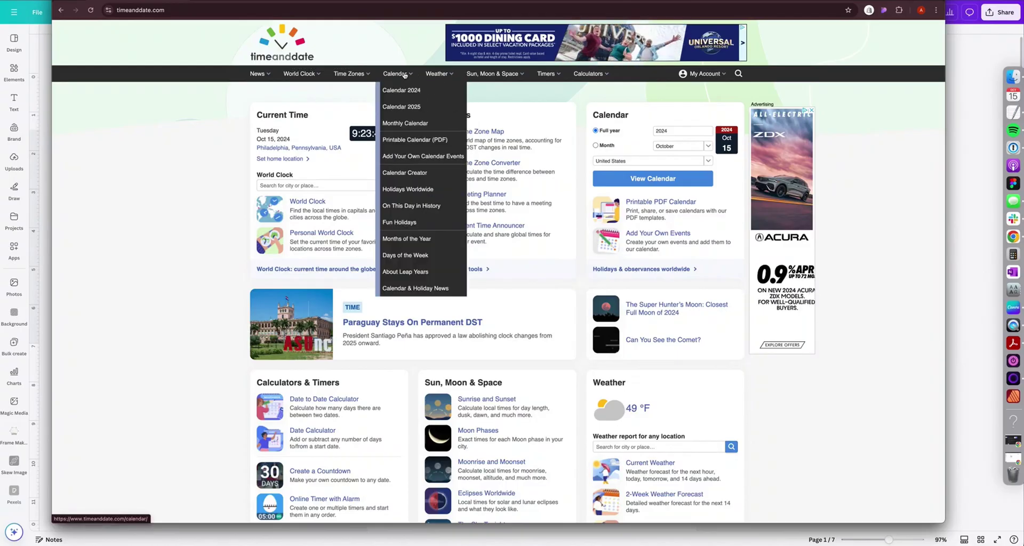
pyautogui.click(414, 108)
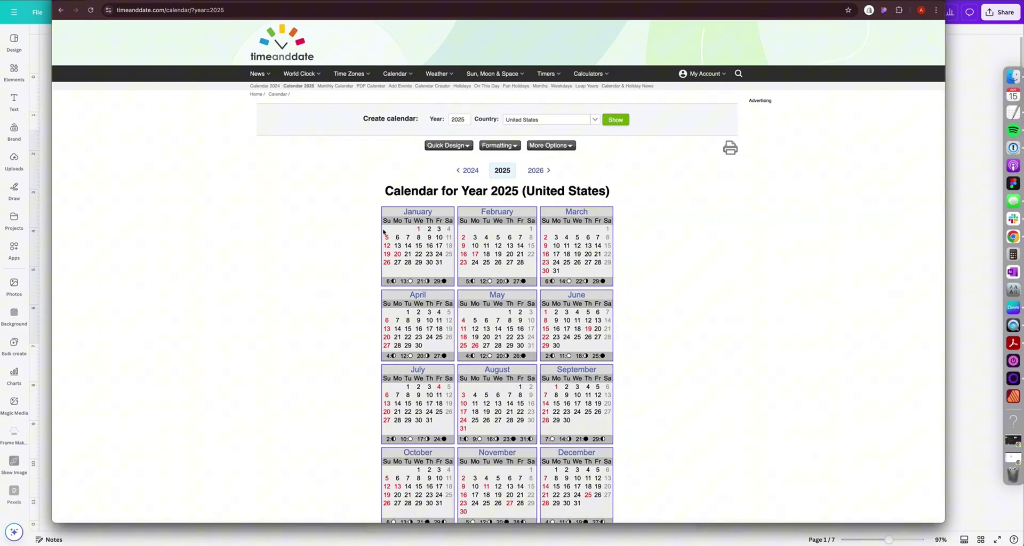
pyautogui.moveTo(383, 231); pyautogui.dragTo(449, 262)
pyautogui.hotkey('ctrl', 'c')
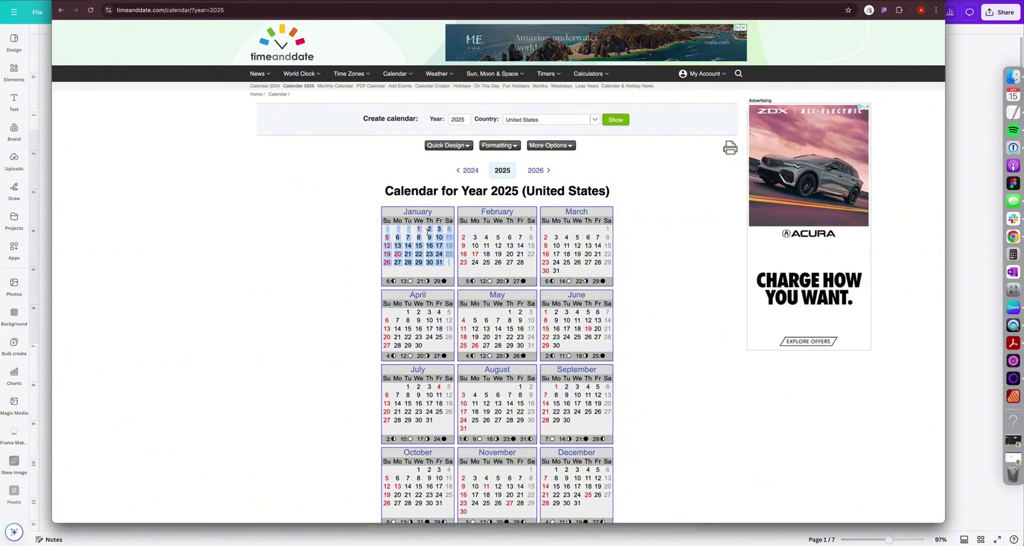
pyautogui.rightClick(397, 229)
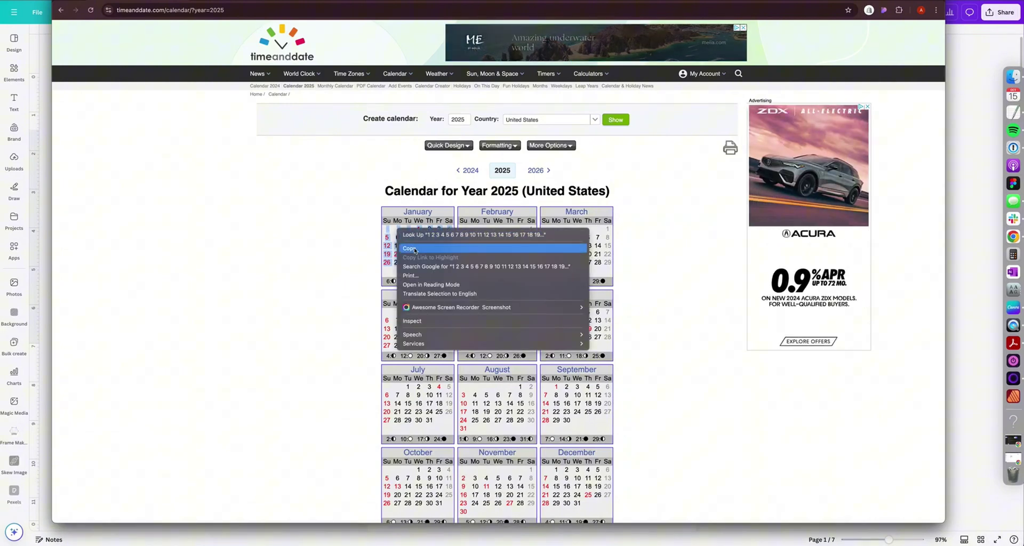
pyautogui.click(415, 249)
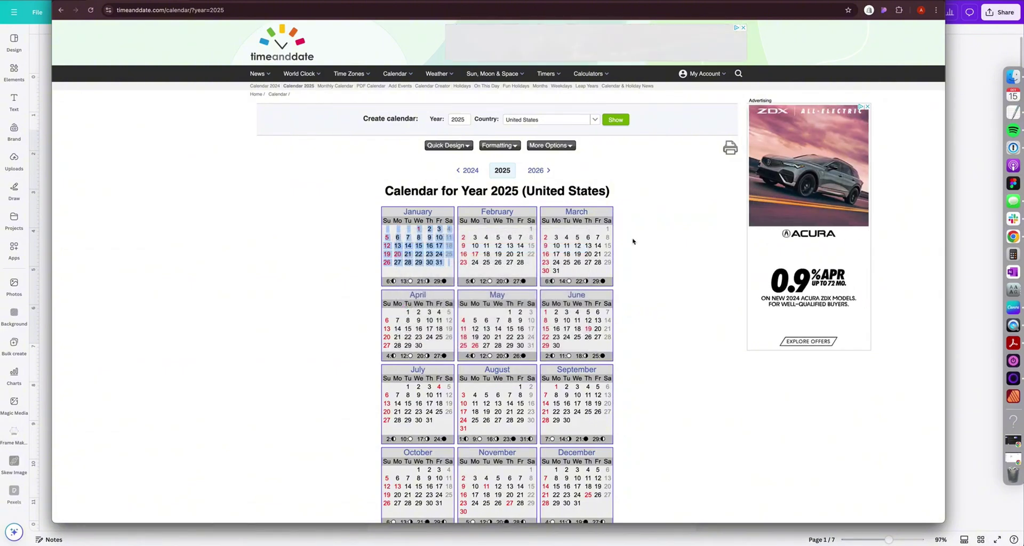
# - Paste January 2025's dates 1–31 across all the Canva table's date cells, then switch back to the browser
pyautogui.click(1013, 309)
pyautogui.click(712, 241)
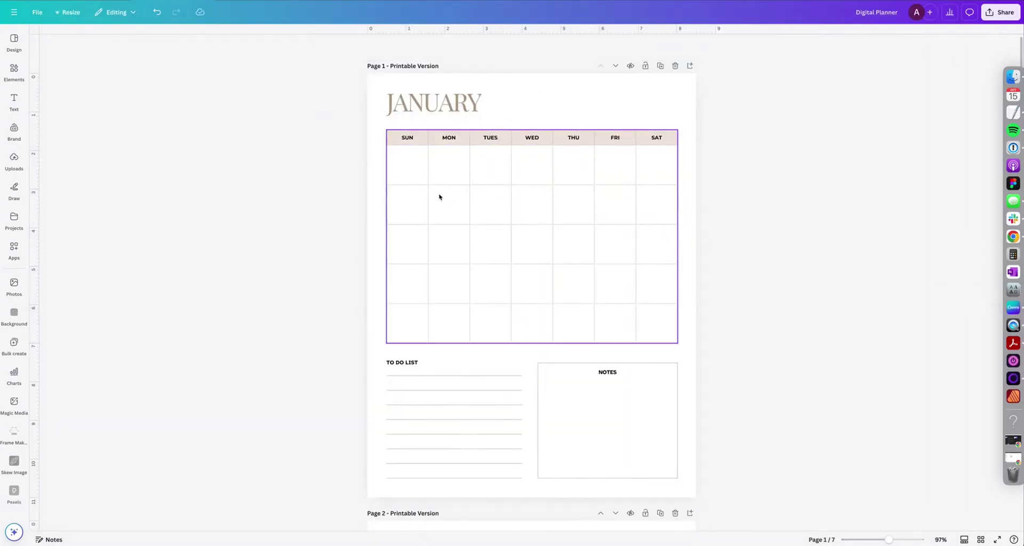
pyautogui.click(403, 166)
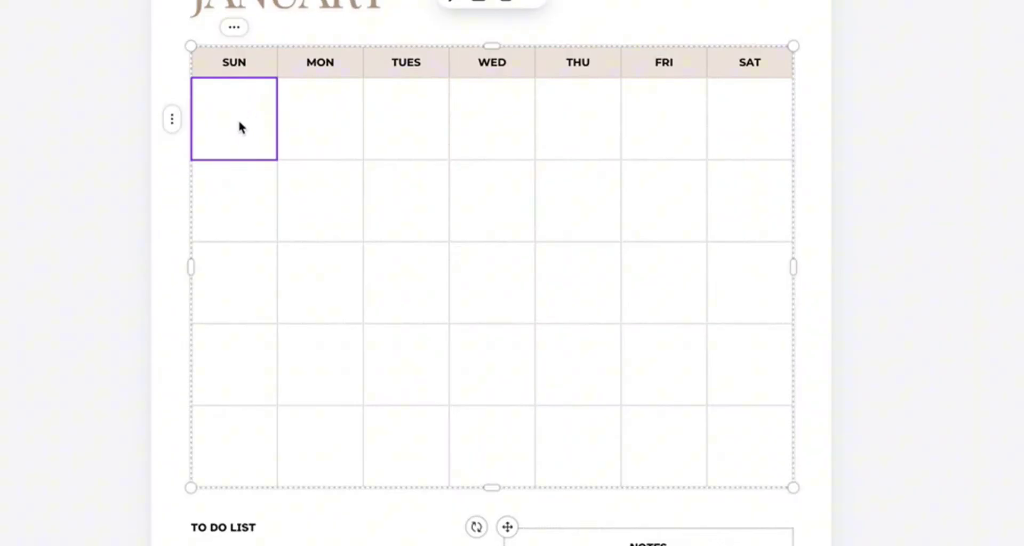
pyautogui.keyDown('shift'); pyautogui.click(775, 477); pyautogui.keyUp('shift')
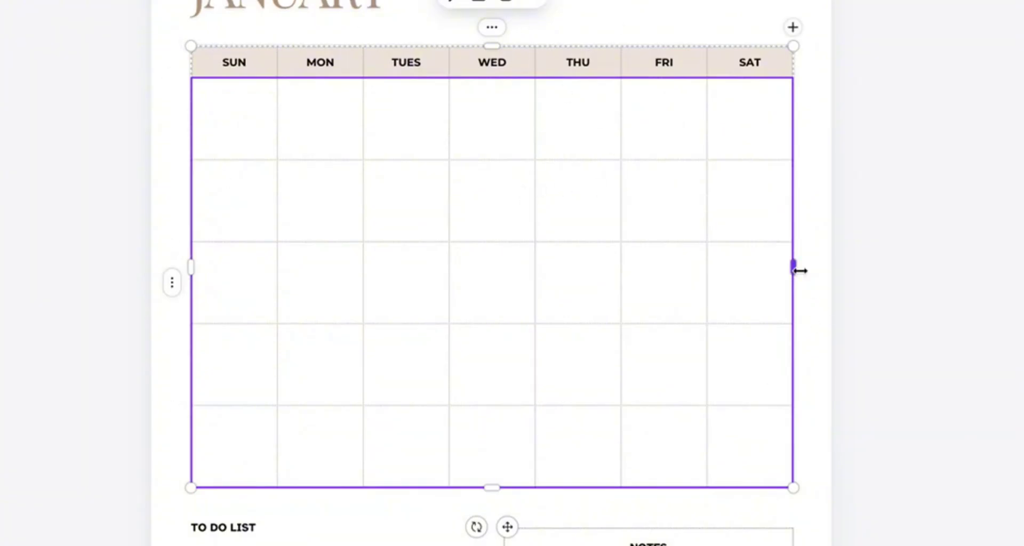
pyautogui.hotkey('ctrl', 'v')
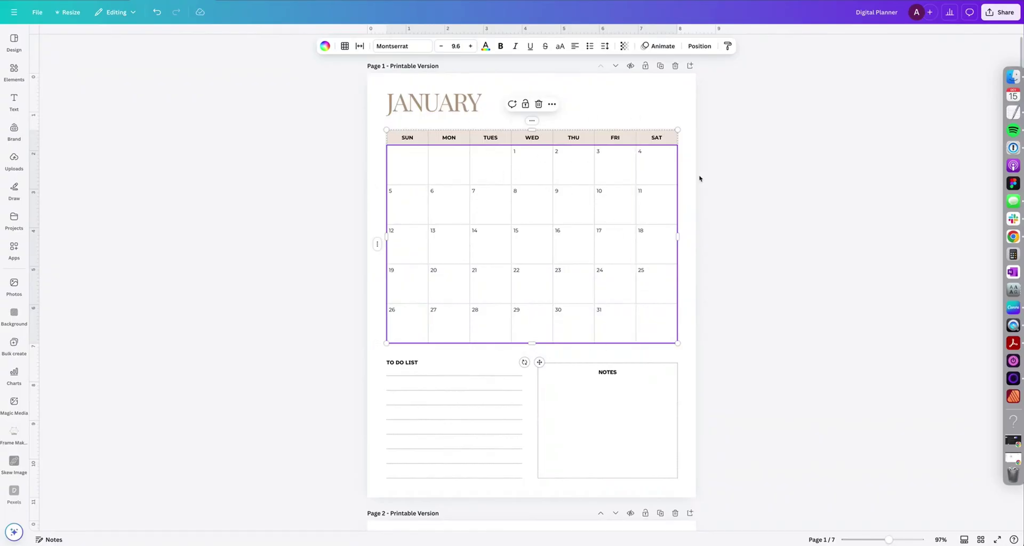
pyautogui.press('super+Tab')
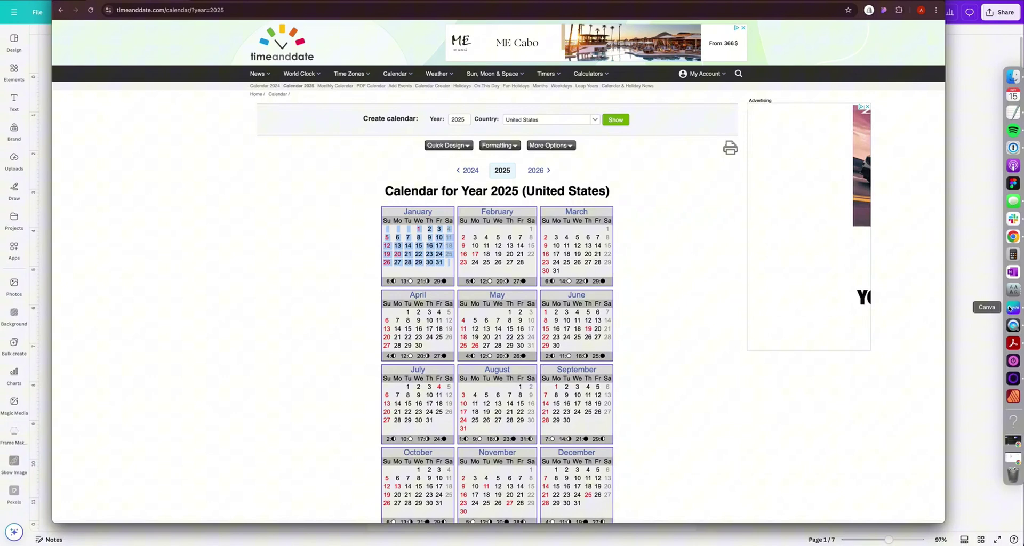
# - Deselect the copied January dates on timeanddate.com and return to the Canva planner
pyautogui.press('super+Tab')
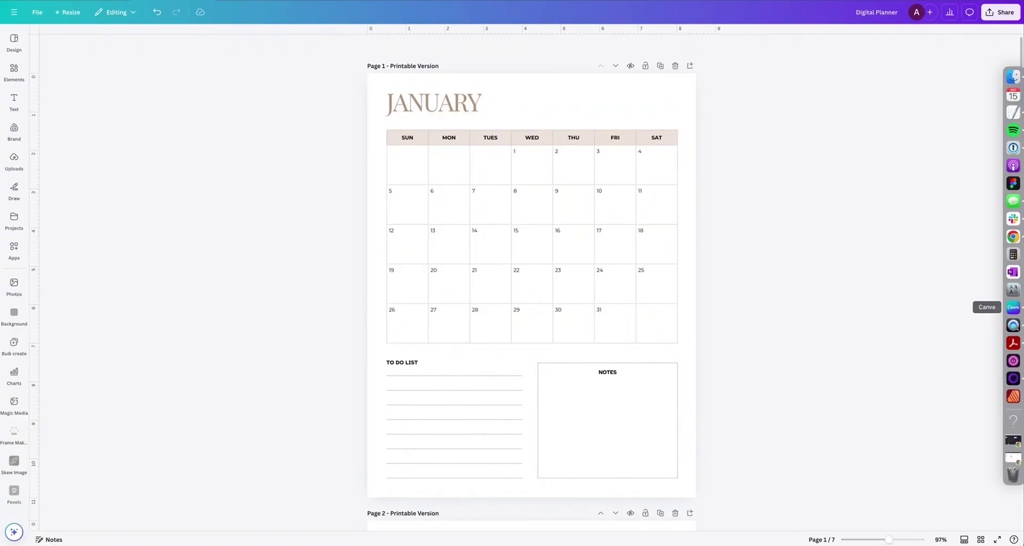
pyautogui.click(1013, 236)
pyautogui.click(398, 232)
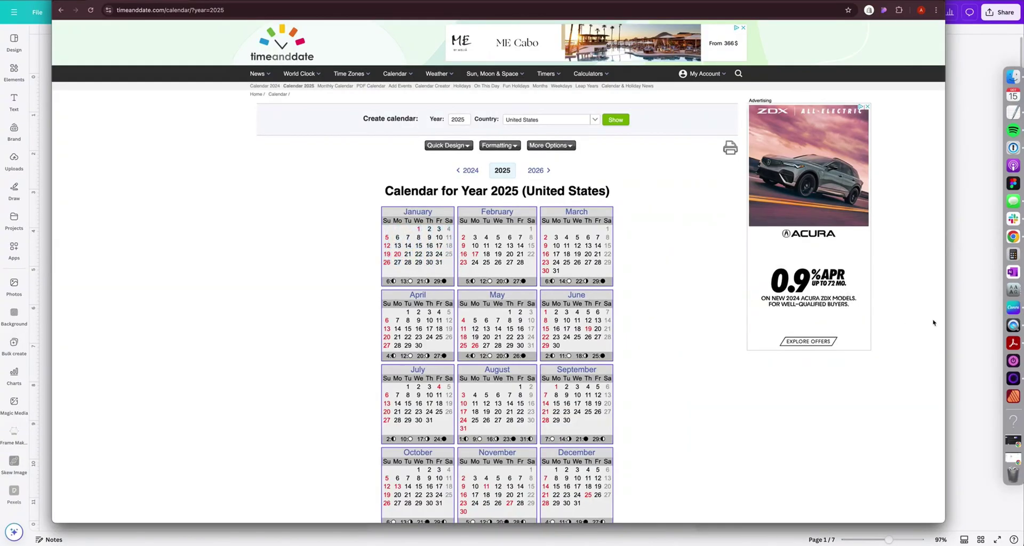
pyautogui.click(1012, 307)
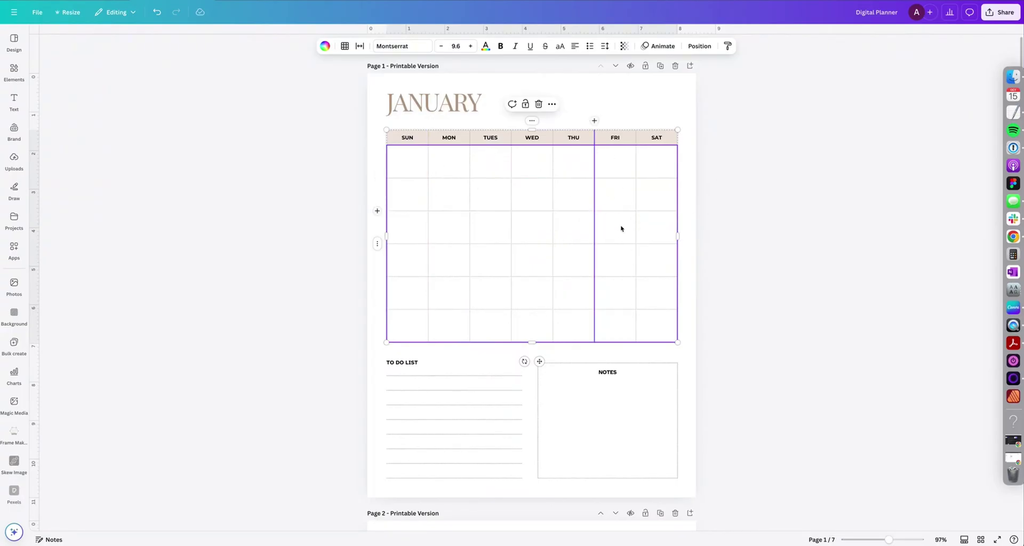
# - Paste the dates into the six-row January table, then undo the paste
pyautogui.press('super+v')
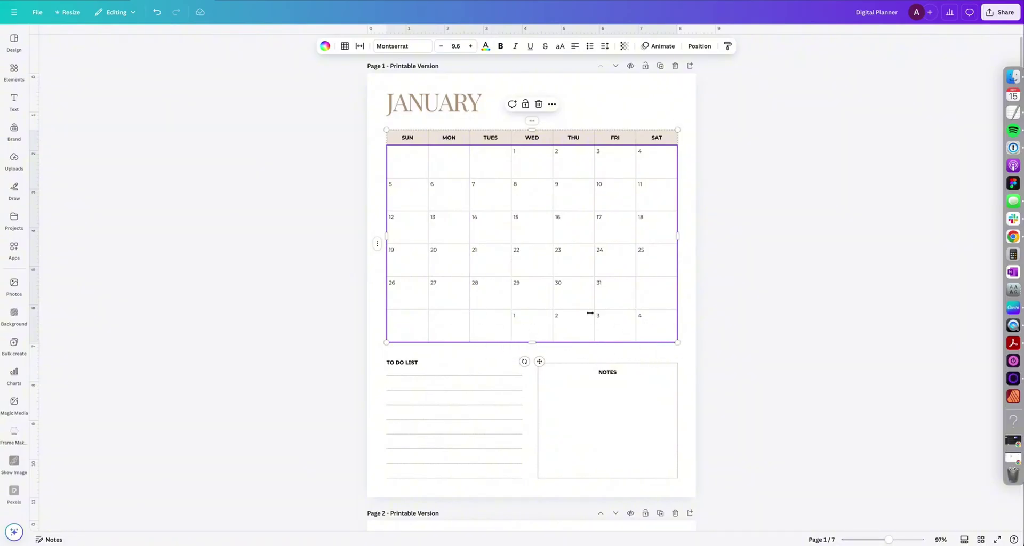
pyautogui.press('super+z')
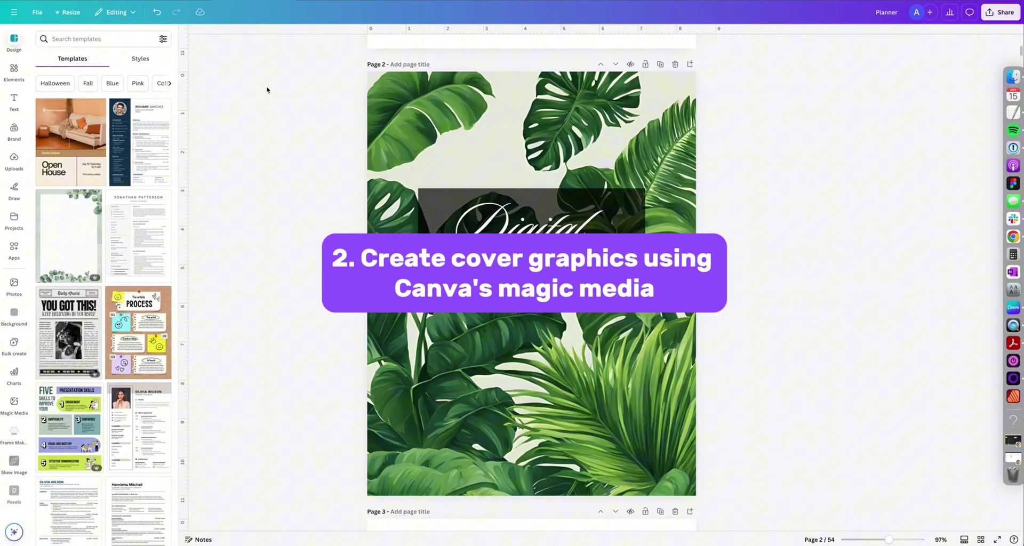
# - Select the leaf image and write the Magic Media prompt 'tropical leaves with no background, mostly green, watercolor.'
pyautogui.click(461, 125)
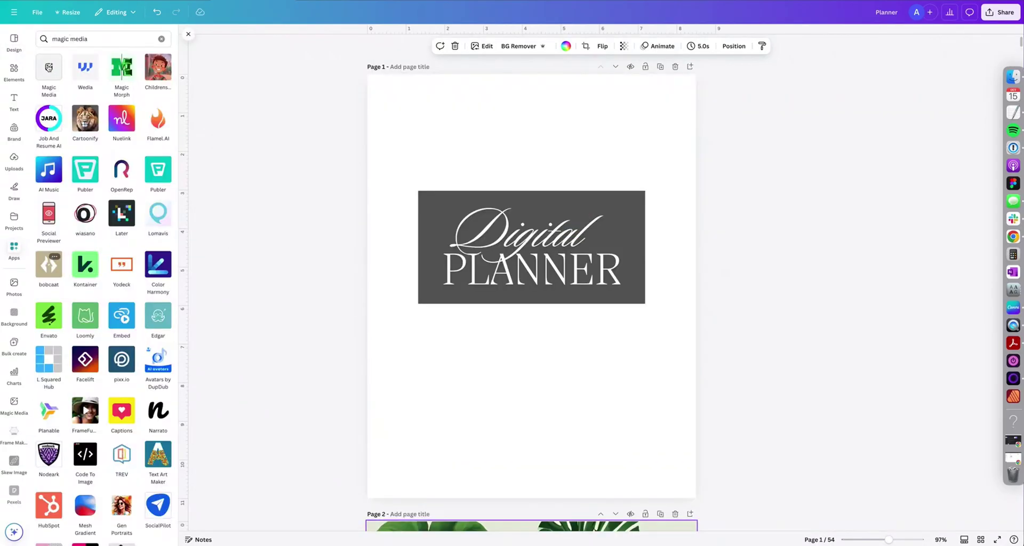
pyautogui.click(48, 67)
pyautogui.click(103, 114)
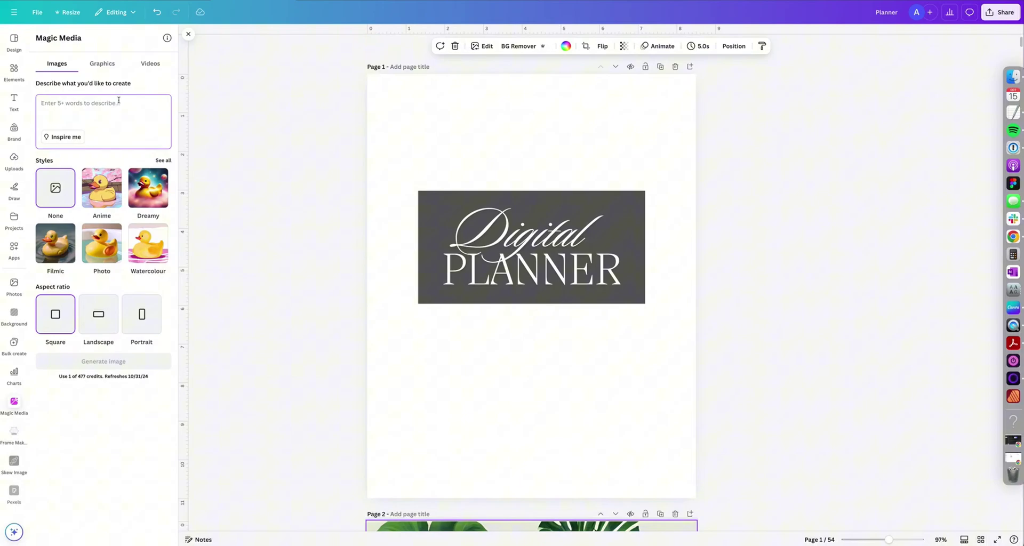
pyautogui.write('tropical lv')
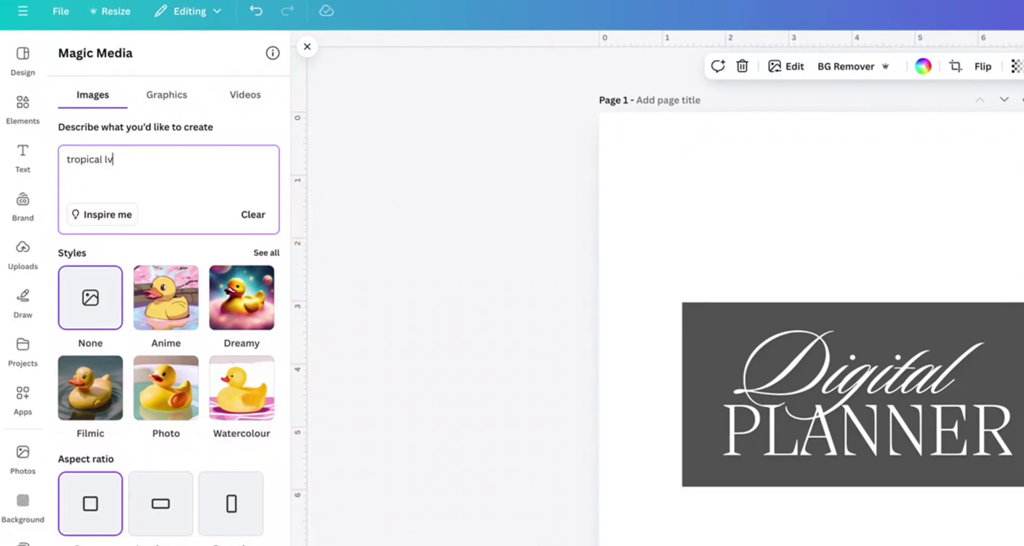
pyautogui.press('BackSpace')
pyautogui.write('eaves with no ')
pyautogui.write('backgtrround, mostly gre')
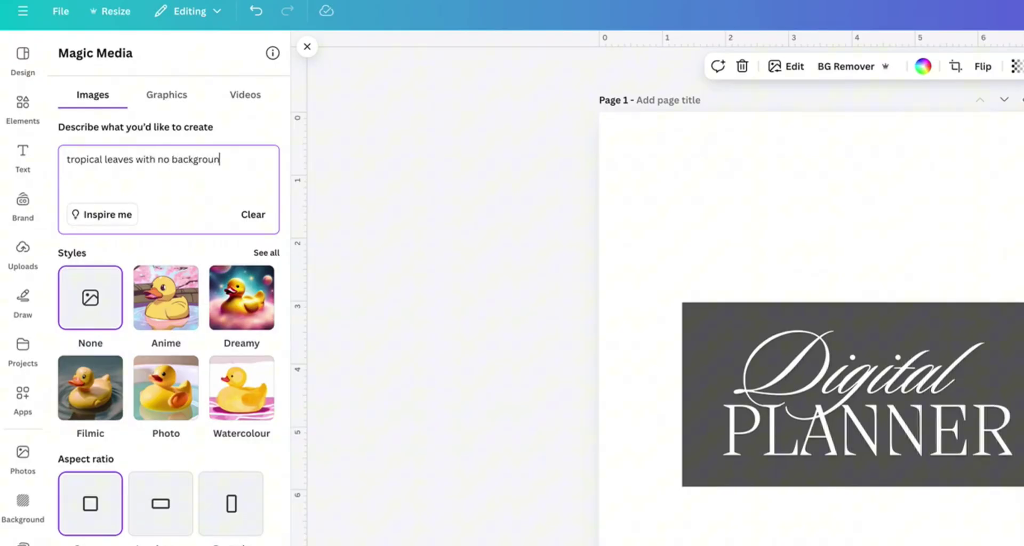
pyautogui.write('en,')
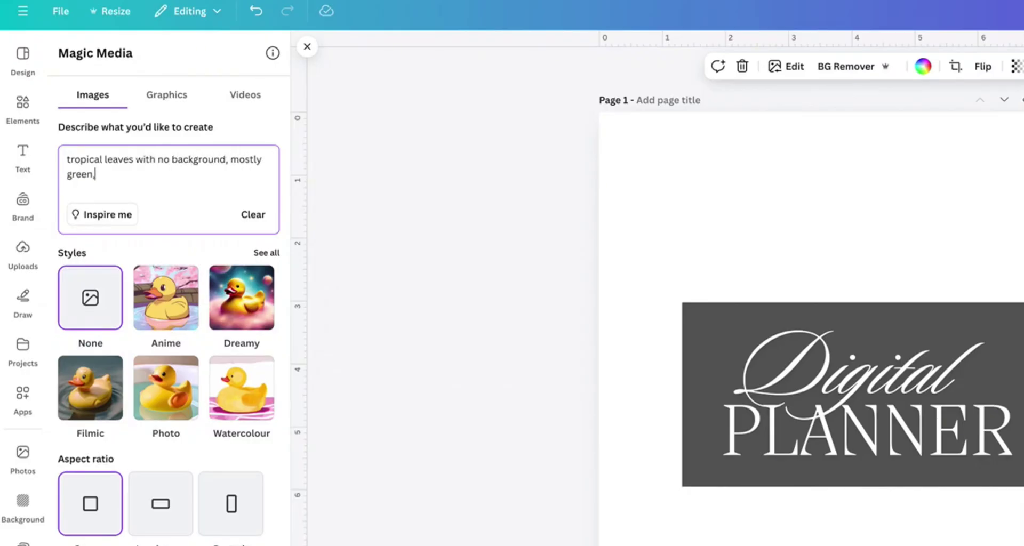
pyautogui.write('watercolor.')
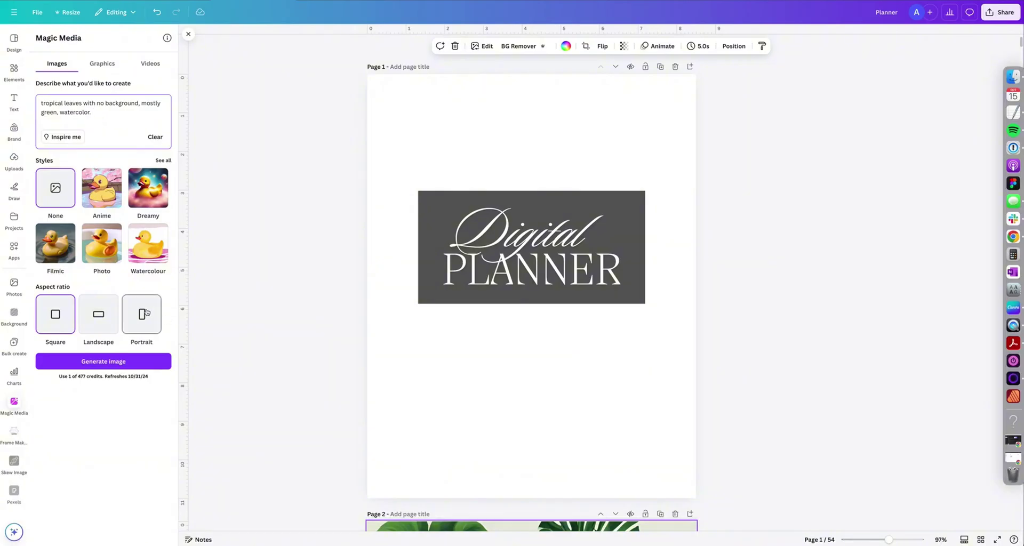
# - Generate portrait leaf images, delete the old leaf image, and generate new variations
pyautogui.click(153, 315)
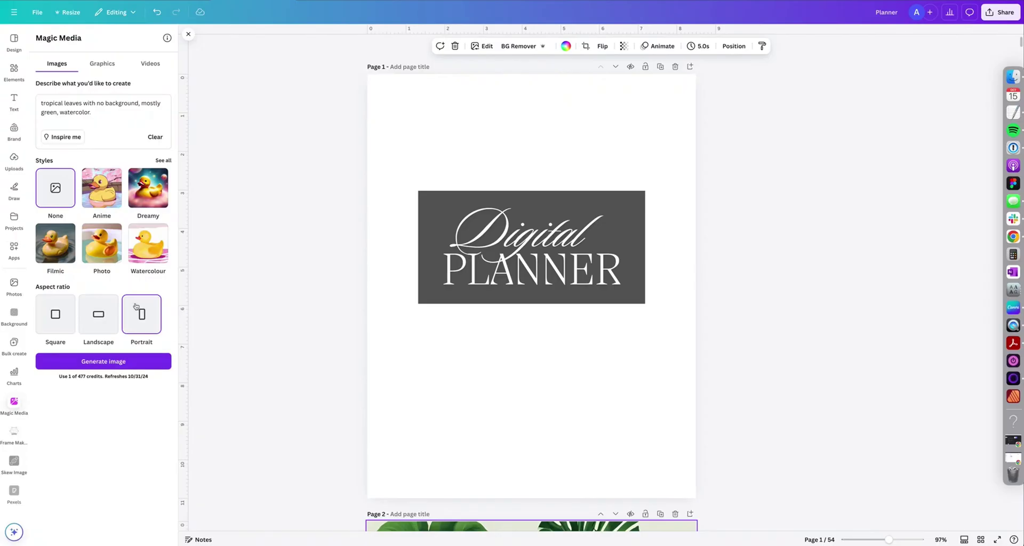
pyautogui.click(143, 368)
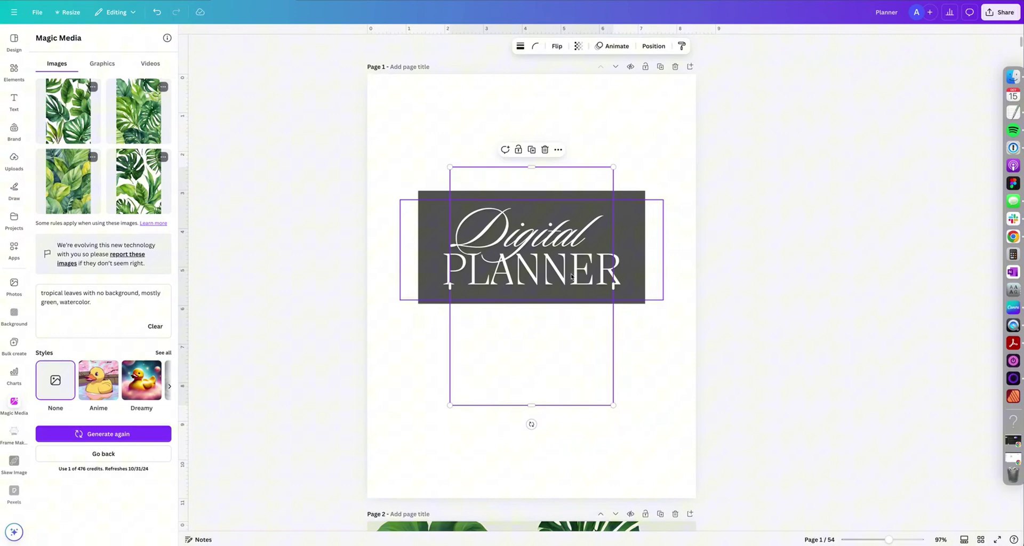
pyautogui.press('Delete')
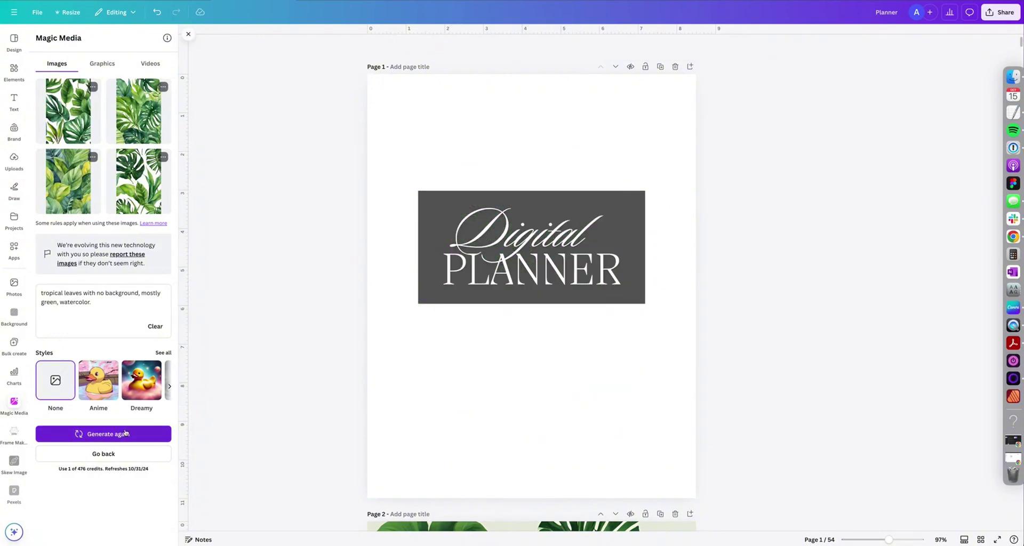
pyautogui.click(125, 433)
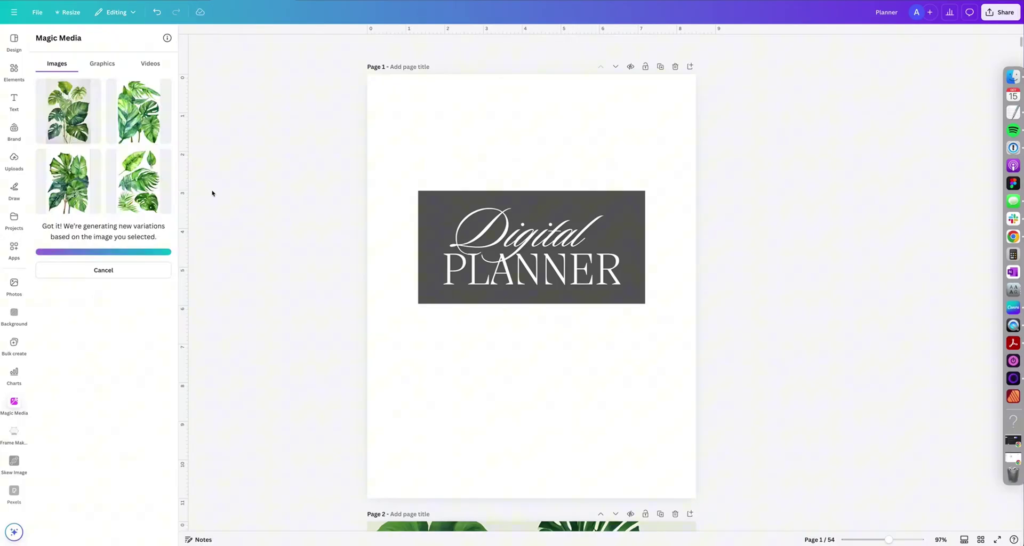
# - Add the first new watercolor leaf image and set it as the page background
pyautogui.click(78, 122)
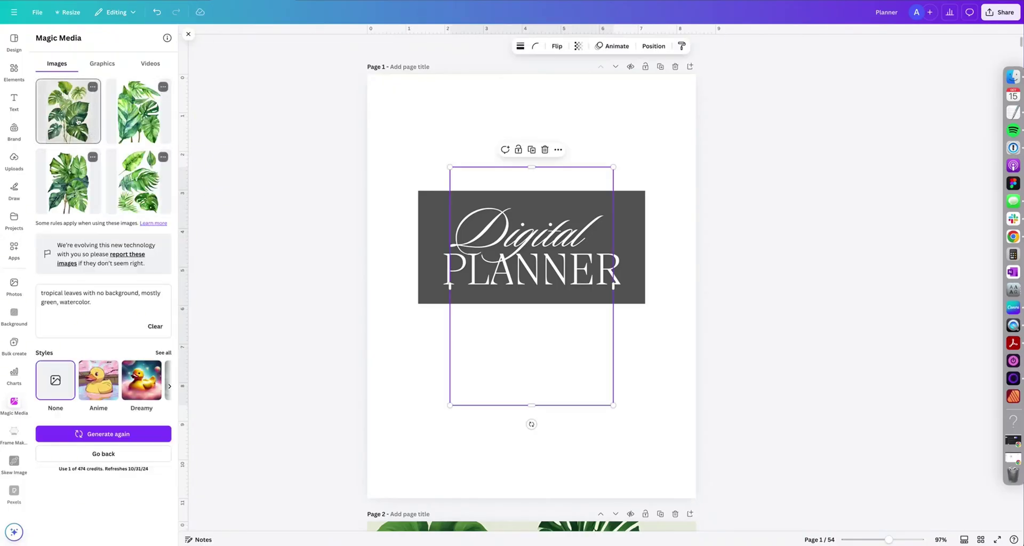
pyautogui.rightClick(556, 352)
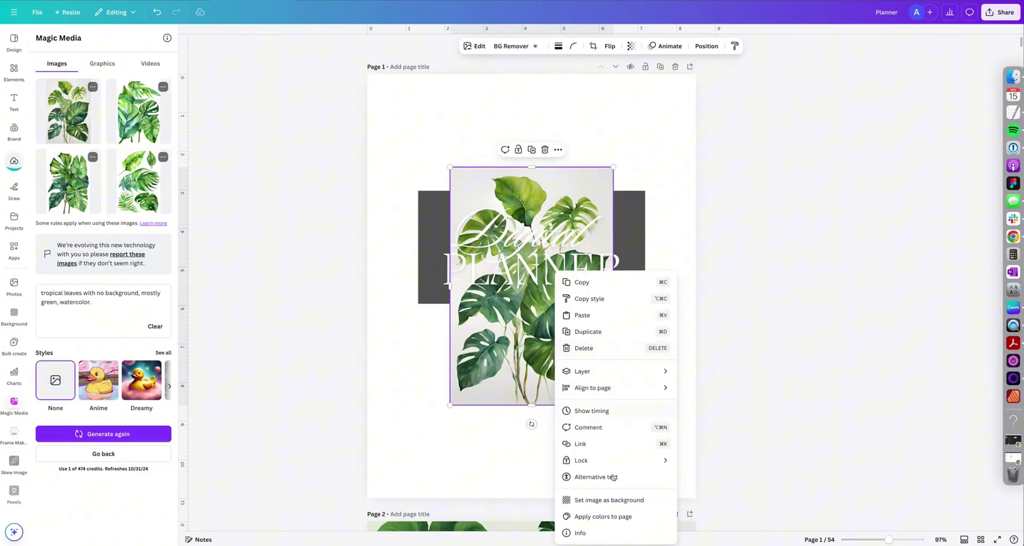
pyautogui.click(610, 499)
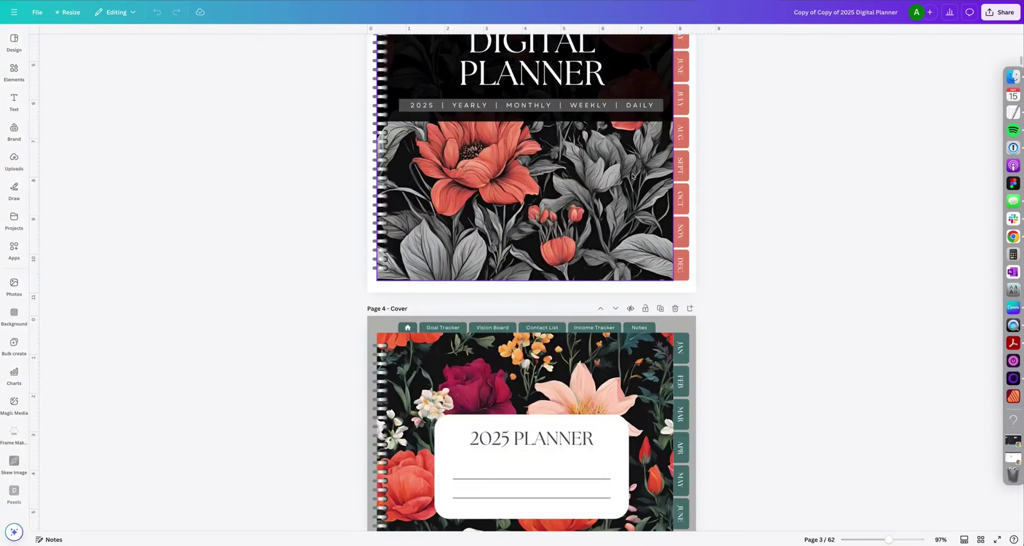
pyautogui.scroll(-4, 632, 176)
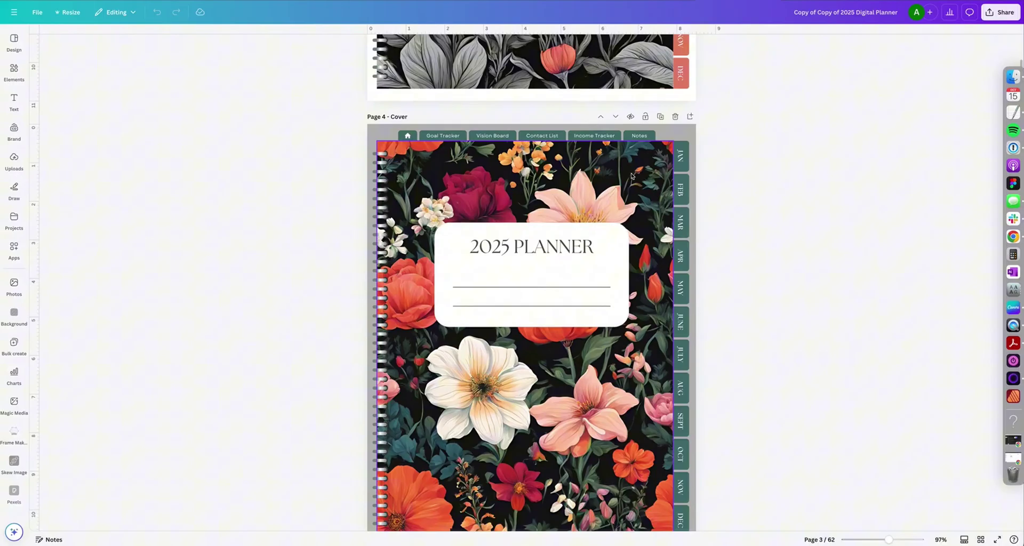
pyautogui.scroll(-1, 632, 176)
pyautogui.scroll(8, 632, 176)
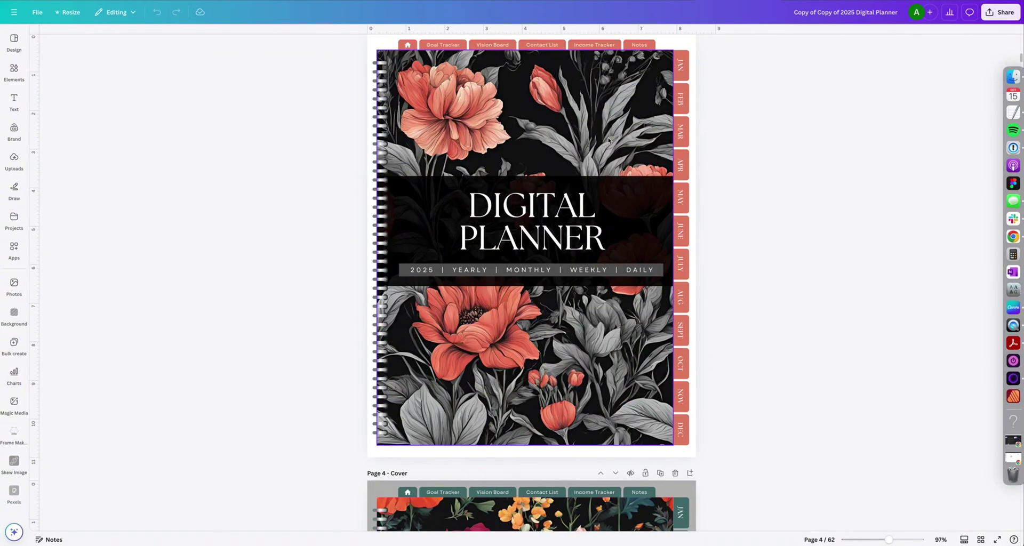
pyautogui.scroll(6, 608, 140)
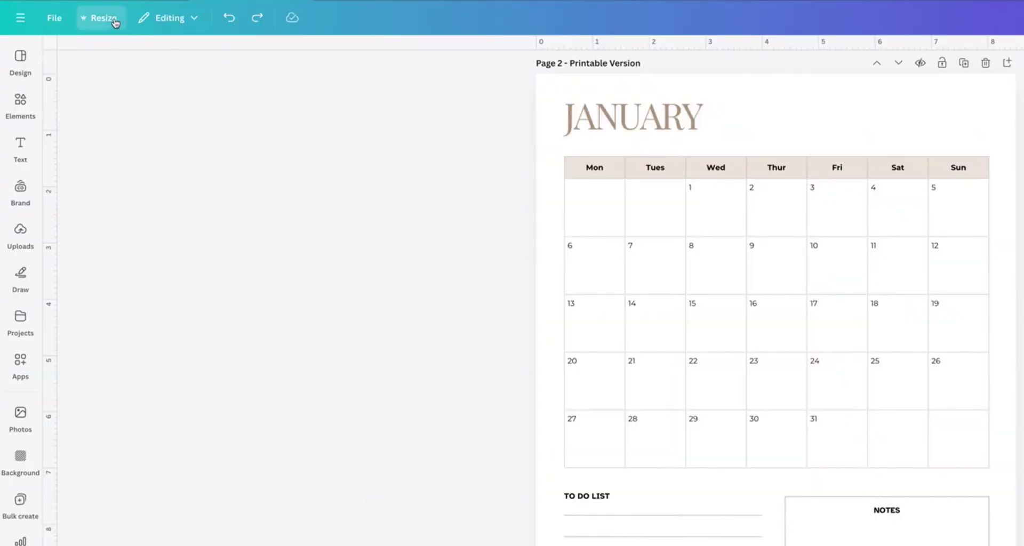
# - Create a resized copy of the design at a custom 11 × 8.5 in landscape size
pyautogui.click(77, 15)
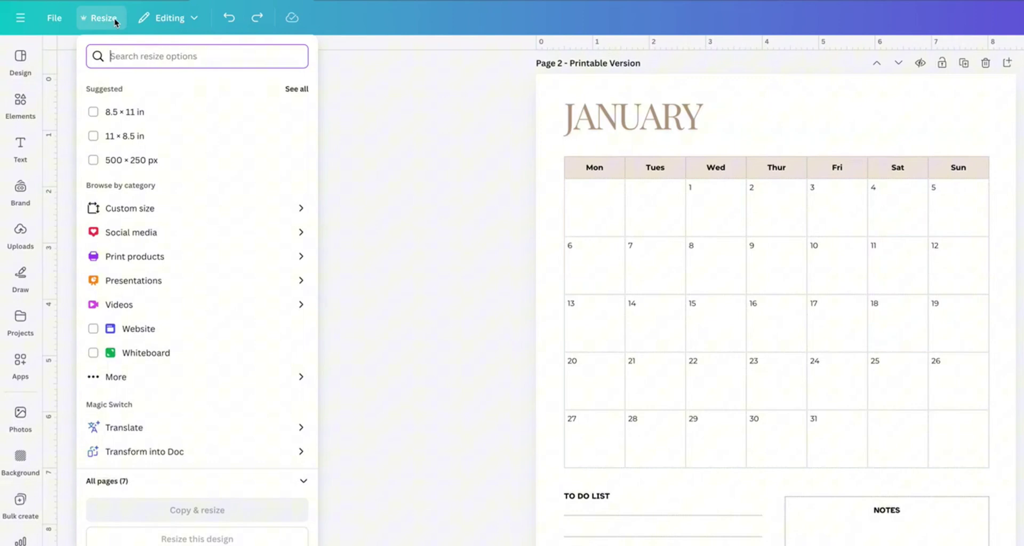
pyautogui.click(169, 211)
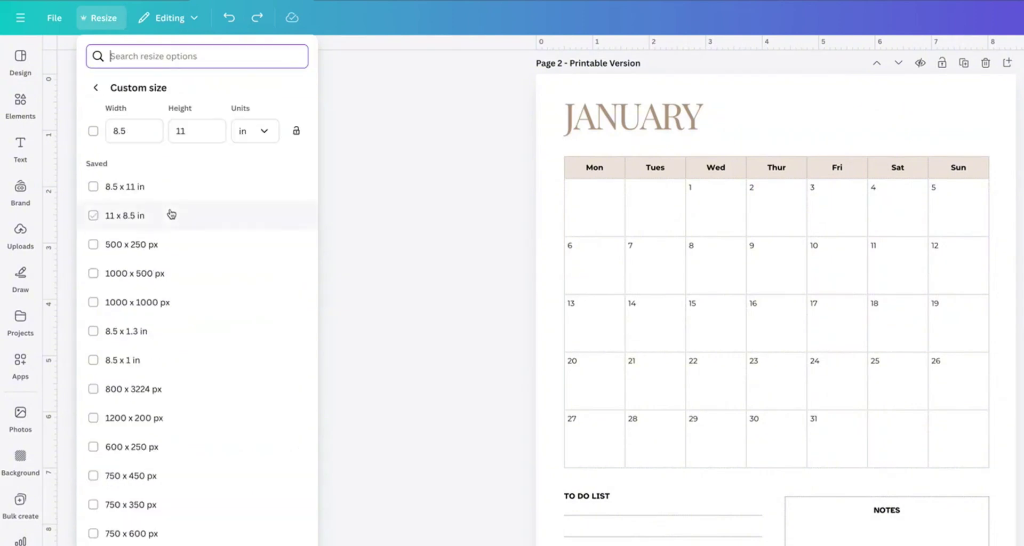
pyautogui.click(123, 132)
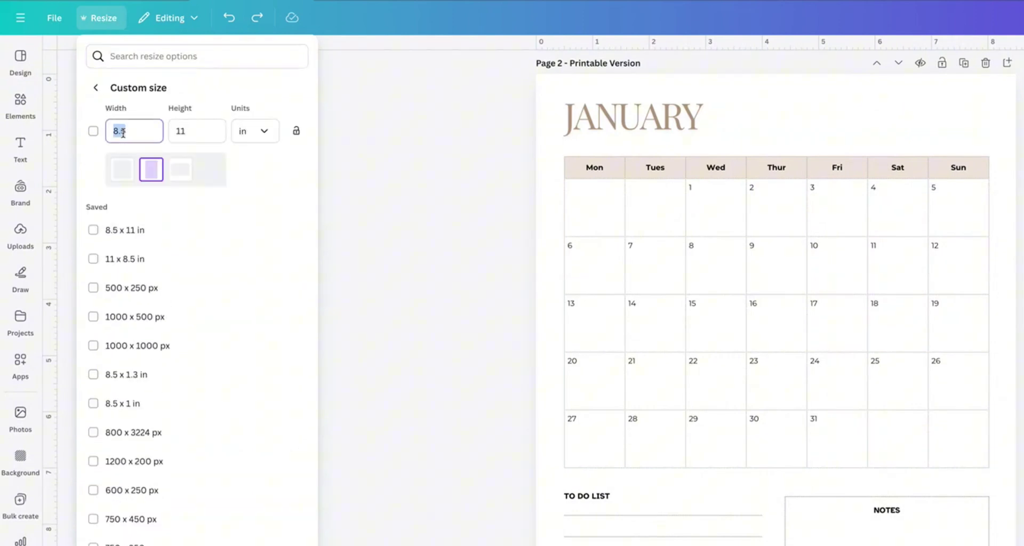
pyautogui.write('11')
pyautogui.click(170, 133)
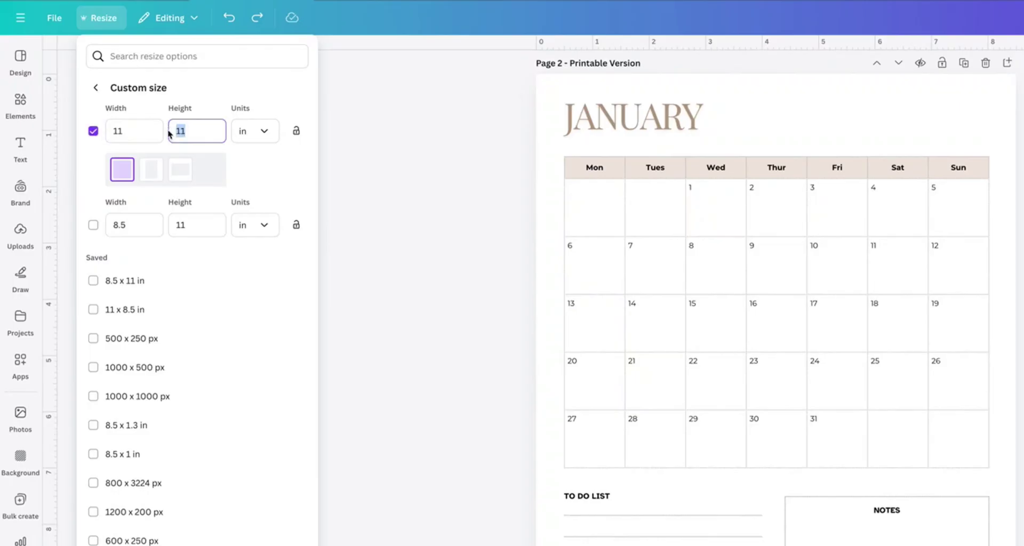
pyautogui.write('8.5')
pyautogui.press('Return')
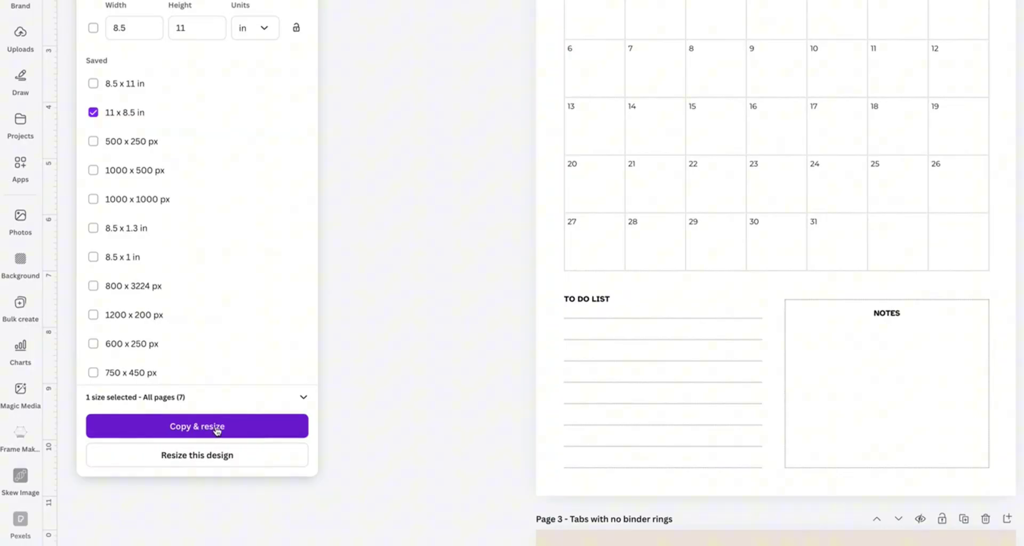
pyautogui.click(299, 424)
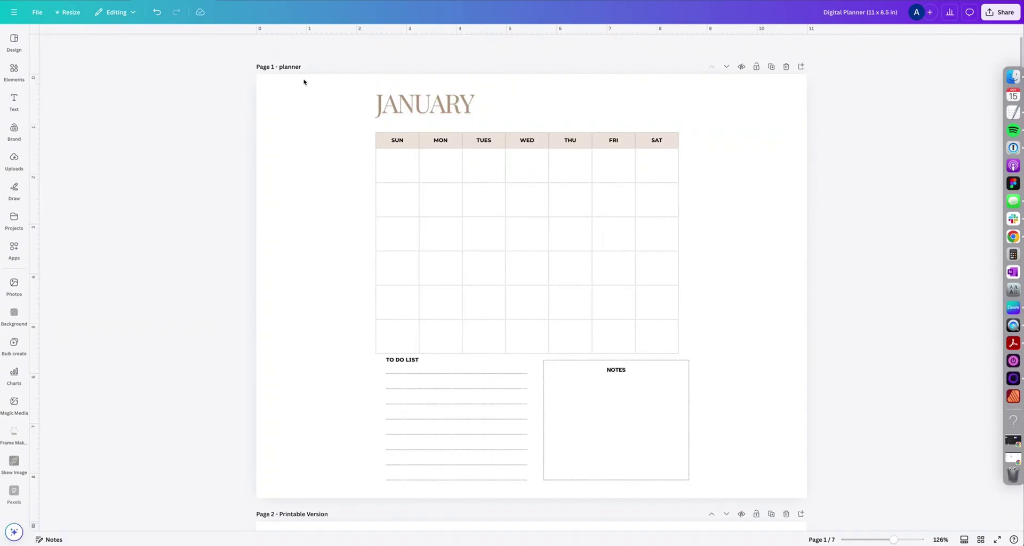
# - Shift the planner content left, align the JANUARY title, and stretch the calendar across the page
pyautogui.moveTo(304, 82); pyautogui.dragTo(718, 496)
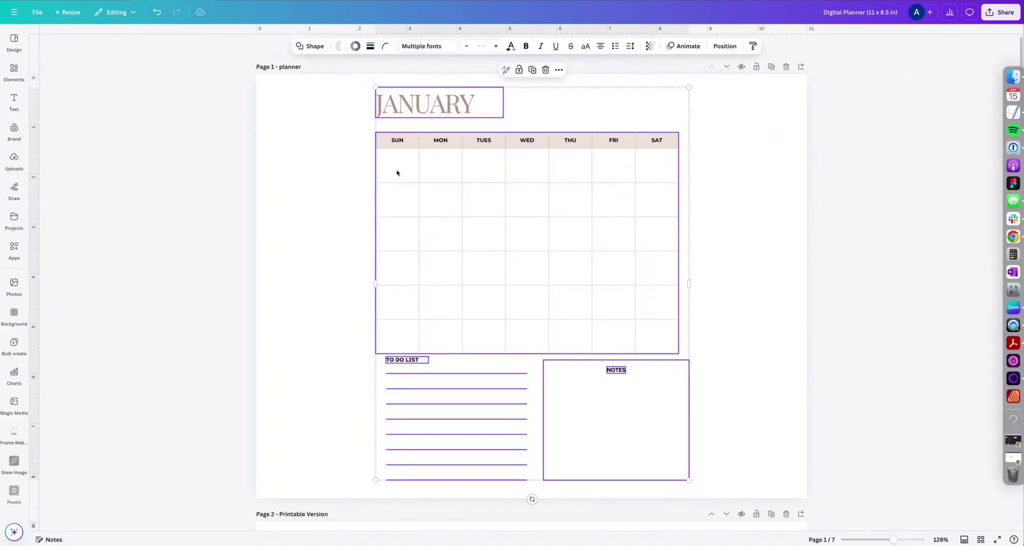
pyautogui.moveTo(397, 173); pyautogui.dragTo(299, 160)
pyautogui.click(222, 160)
pyautogui.moveTo(331, 110); pyautogui.dragTo(334, 110)
pyautogui.click(306, 136)
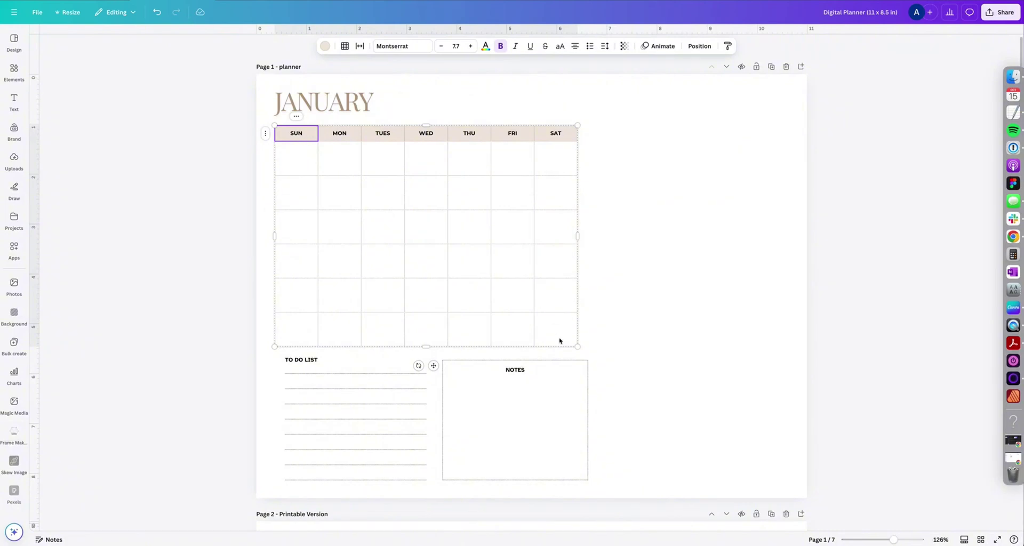
pyautogui.press('Escape')
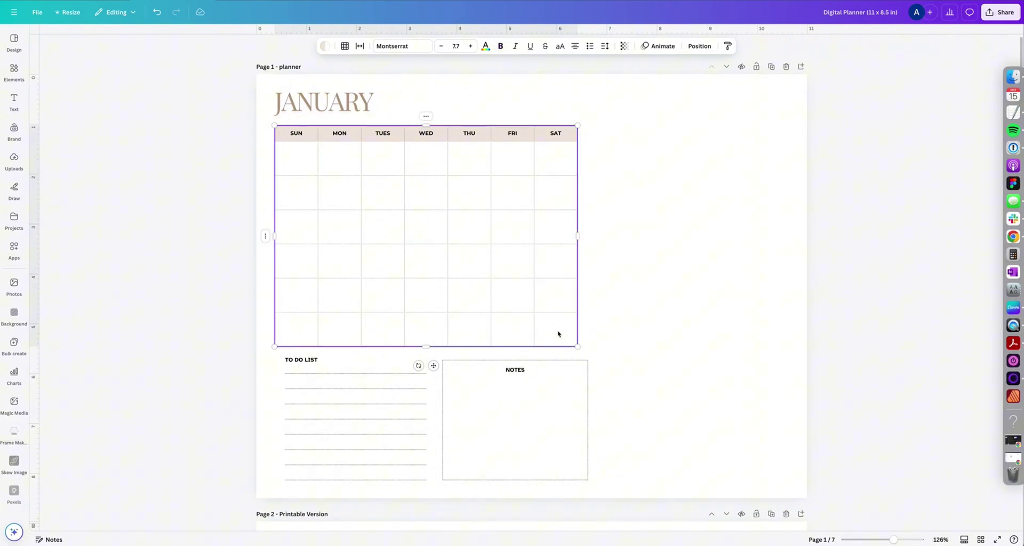
pyautogui.moveTo(620, 239); pyautogui.dragTo(767, 244)
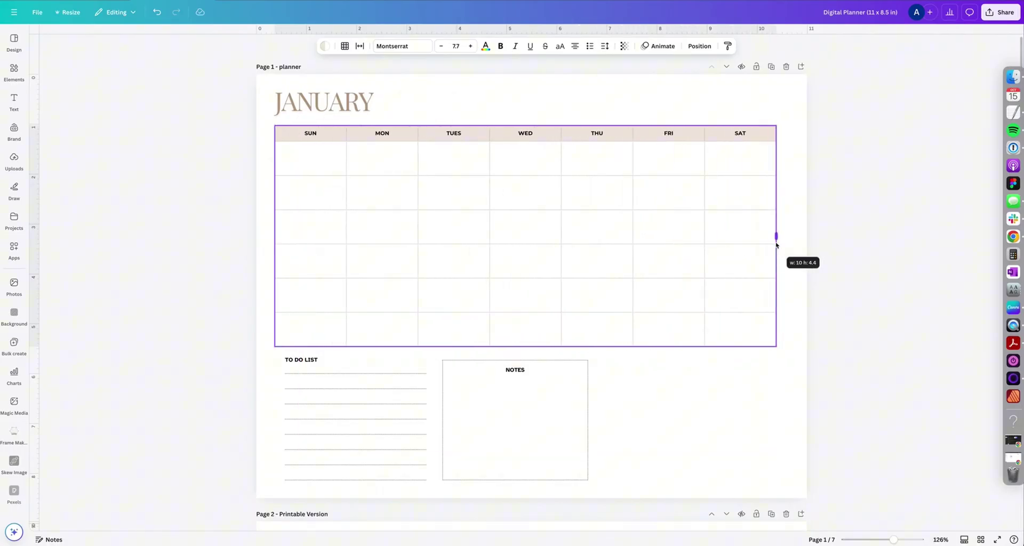
# - Widen the NOTES box and to-do lines, and move the TO DO LIST to the left margin
pyautogui.moveTo(569, 398); pyautogui.dragTo(772, 420)
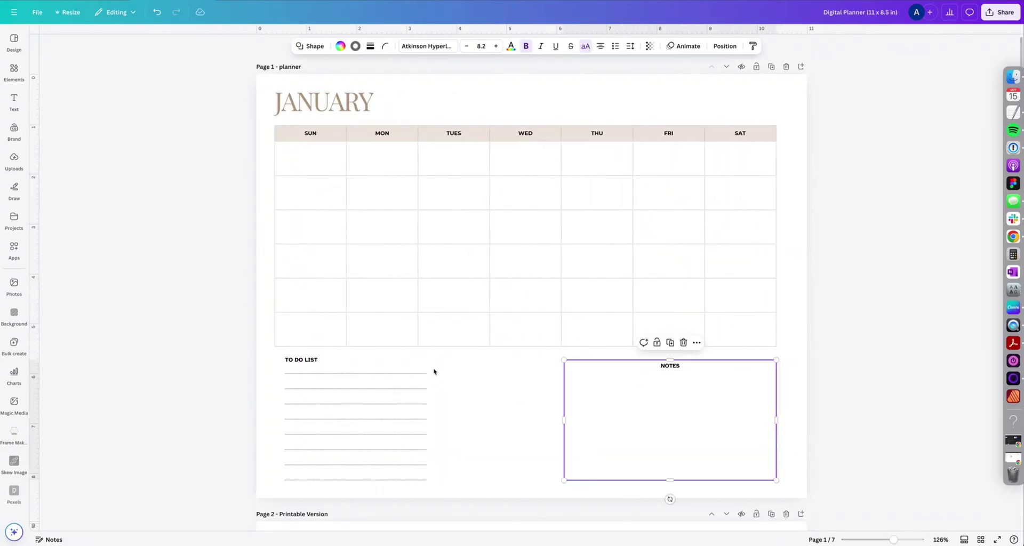
pyautogui.moveTo(450, 364); pyautogui.dragTo(404, 491)
pyautogui.moveTo(425, 427); pyautogui.dragTo(544, 444)
pyautogui.keyDown('shift'); pyautogui.click(315, 361); pyautogui.keyUp('shift')
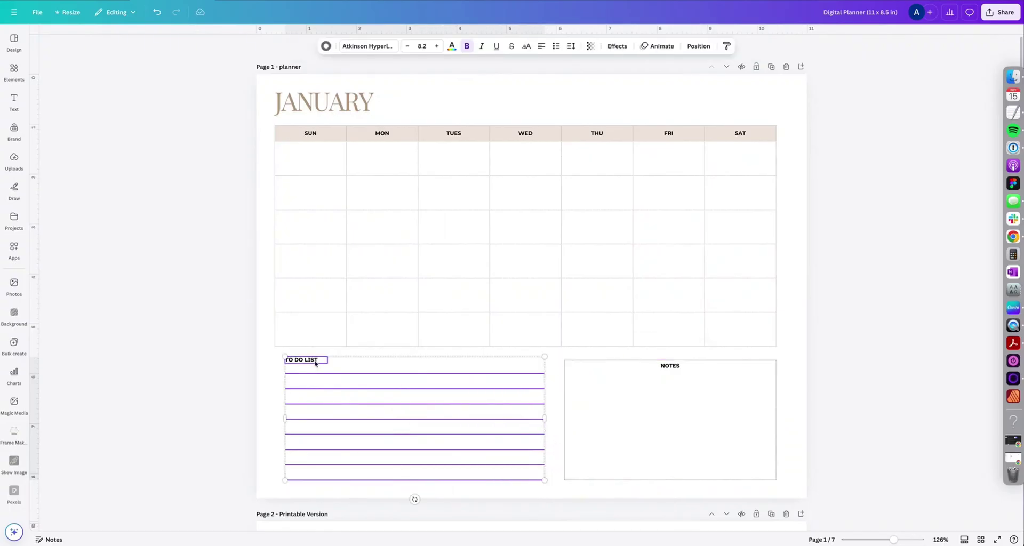
pyautogui.moveTo(314, 361); pyautogui.dragTo(296, 364)
pyautogui.click(256, 366)
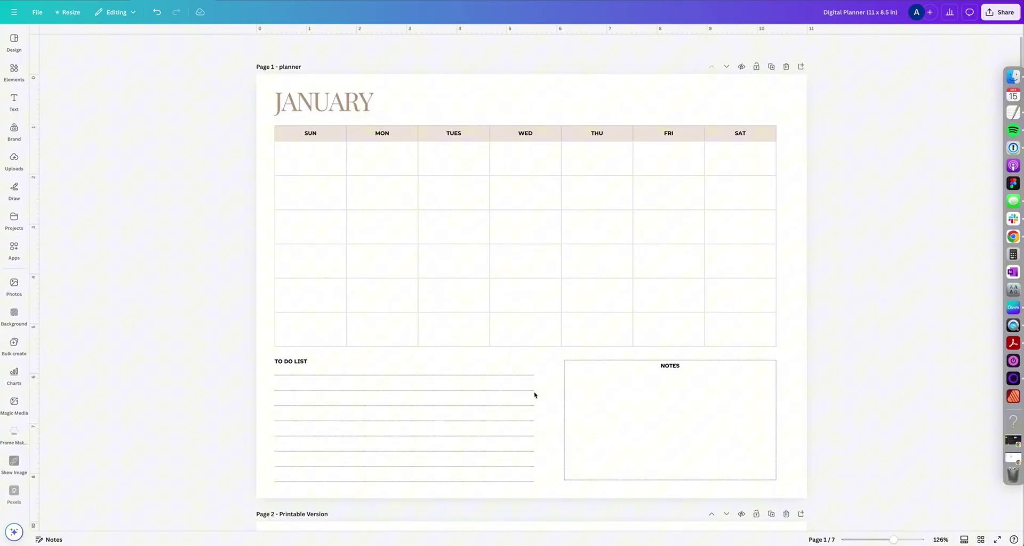
# - Space the to-do lines evenly
pyautogui.click(531, 480)
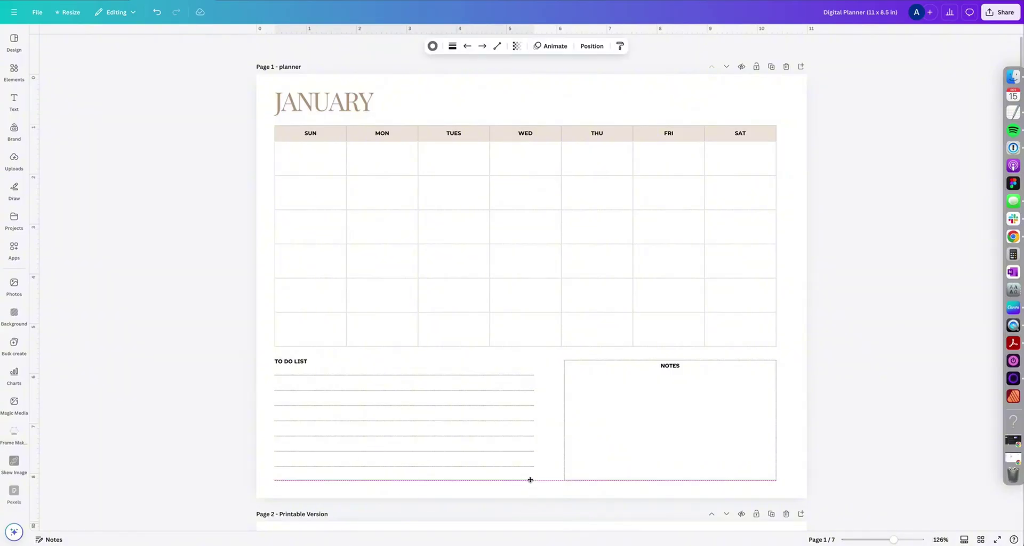
pyautogui.moveTo(548, 485); pyautogui.dragTo(497, 376)
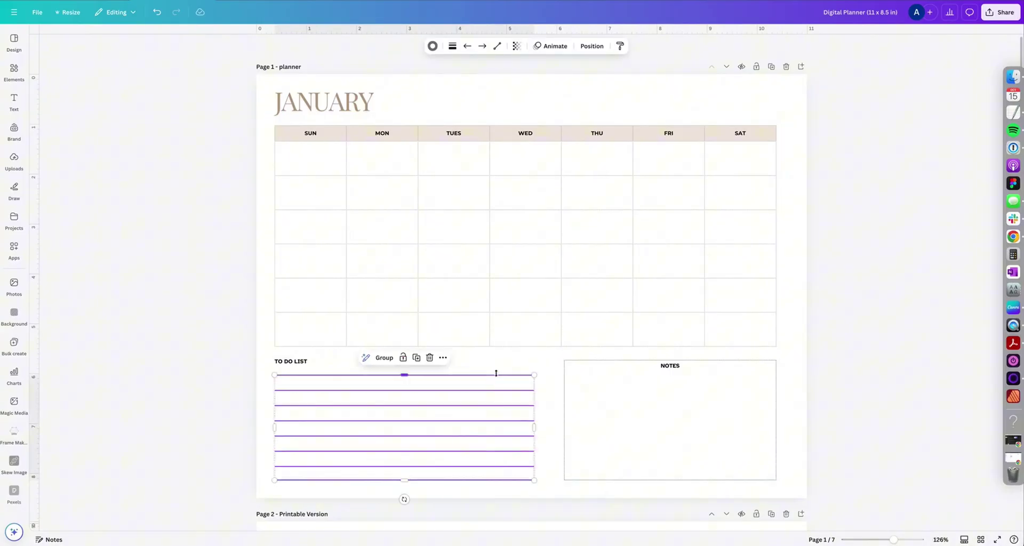
pyautogui.rightClick(496, 375)
pyautogui.moveTo(542, 433)
pyautogui.click(645, 436)
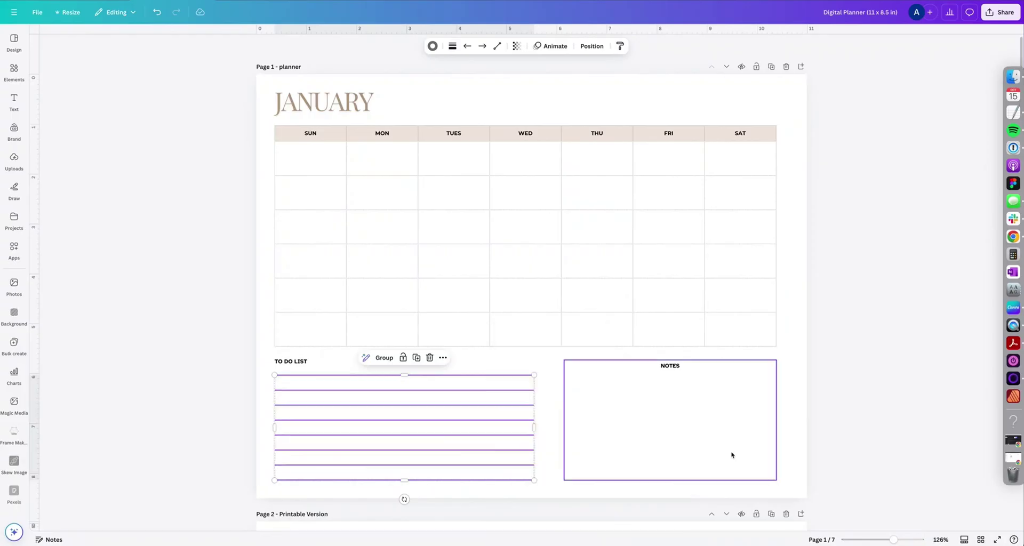
# - Adjust the NOTES box and extend the line under DATE across the page width
pyautogui.click(731, 452)
pyautogui.press('super+z')
pyautogui.click(853, 265)
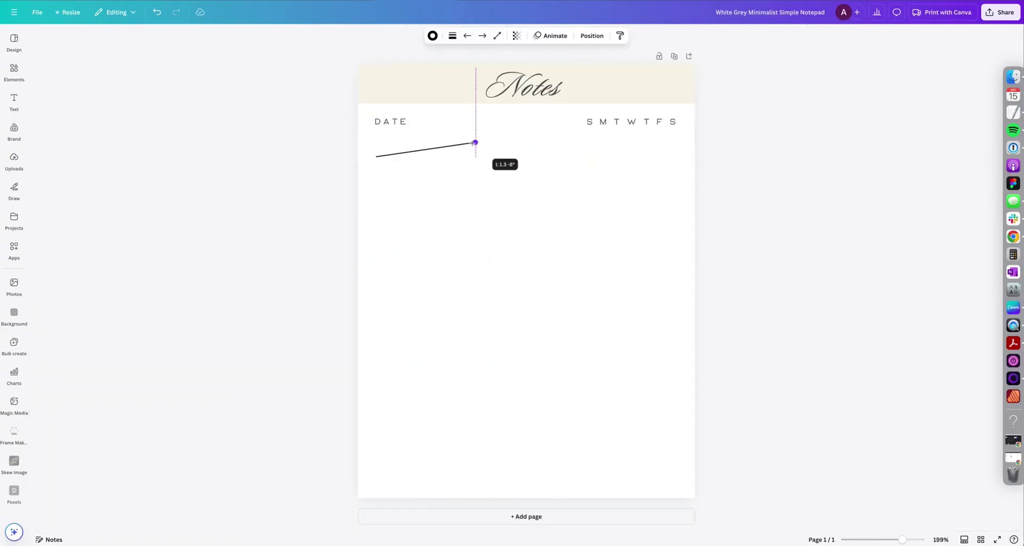
pyautogui.moveTo(475, 142)
pyautogui.mouseDown()
pyautogui.moveTo(475, 155)
pyautogui.moveTo(680, 162)
pyautogui.moveTo(680, 203)
pyautogui.moveTo(679, 146)
pyautogui.moveTo(670, 192)
pyautogui.moveTo(667, 171)
pyautogui.moveTo(671, 186)
pyautogui.moveTo(670, 178)
pyautogui.moveTo(478, 169)
pyautogui.moveTo(675, 170)
pyautogui.mouseUp()
# - Duplicate the DATE line five times into stepped copies down the page
pyautogui.click(565, 161)
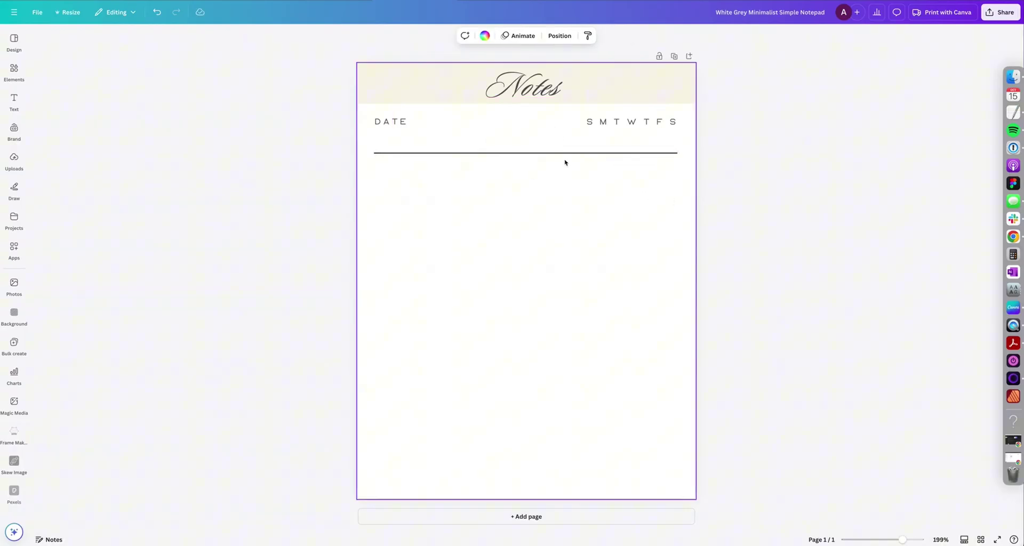
pyautogui.click(566, 155)
pyautogui.hotkey('ctrl', 'd')
pyautogui.hotkey('ctrl', 'd')
pyautogui.hotkey('ctrl', 'd')
pyautogui.hotkey('ctrl', 'd')
pyautogui.hotkey('ctrl', 'd')
pyautogui.hotkey('ctrl', 'd')
pyautogui.hotkey('ctrl', 'd')
pyautogui.hotkey('ctrl', 'd')
pyautogui.hotkey('ctrl', 'd')
pyautogui.hotkey('ctrl', 'd')
pyautogui.hotkey('ctrl', 'd')
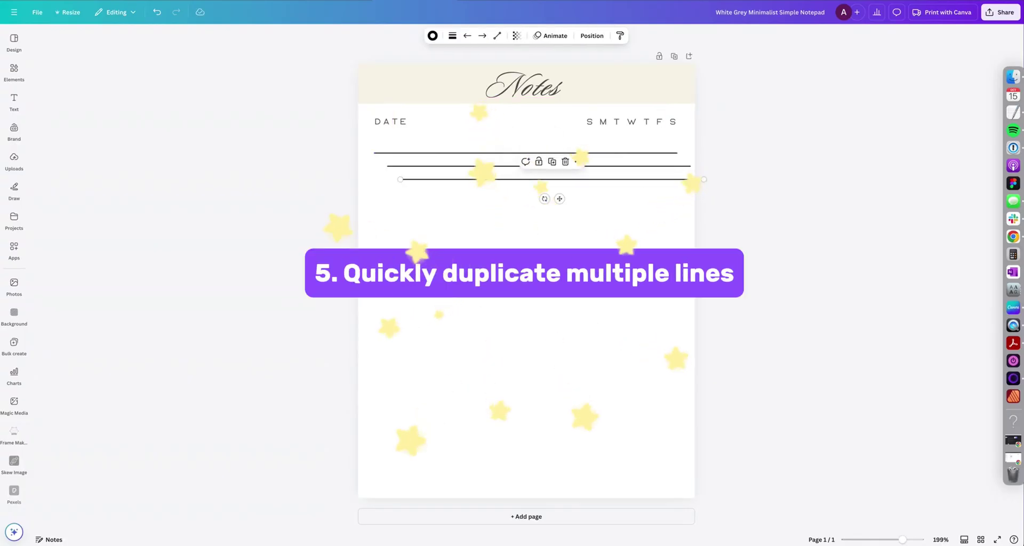
pyautogui.hotkey('ctrl', 'd')
pyautogui.hotkey('ctrl', 'd')
pyautogui.hotkey('ctrl', 'd')
pyautogui.hotkey('ctrl', 'd')
pyautogui.hotkey('ctrl', 'd')
pyautogui.hotkey('ctrl', 'd')
pyautogui.hotkey('ctrl', 'd')
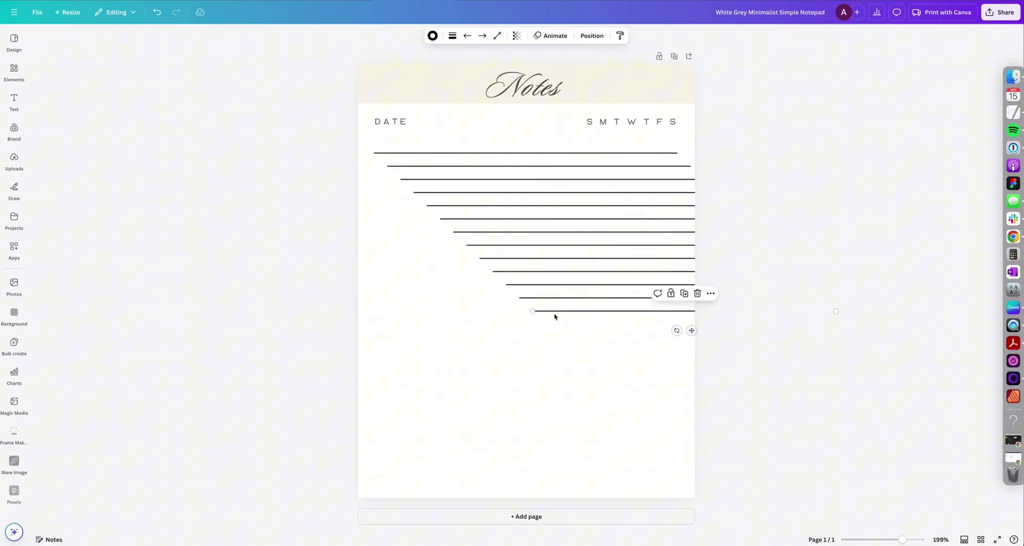
pyautogui.hotkey('ctrl', 'd')
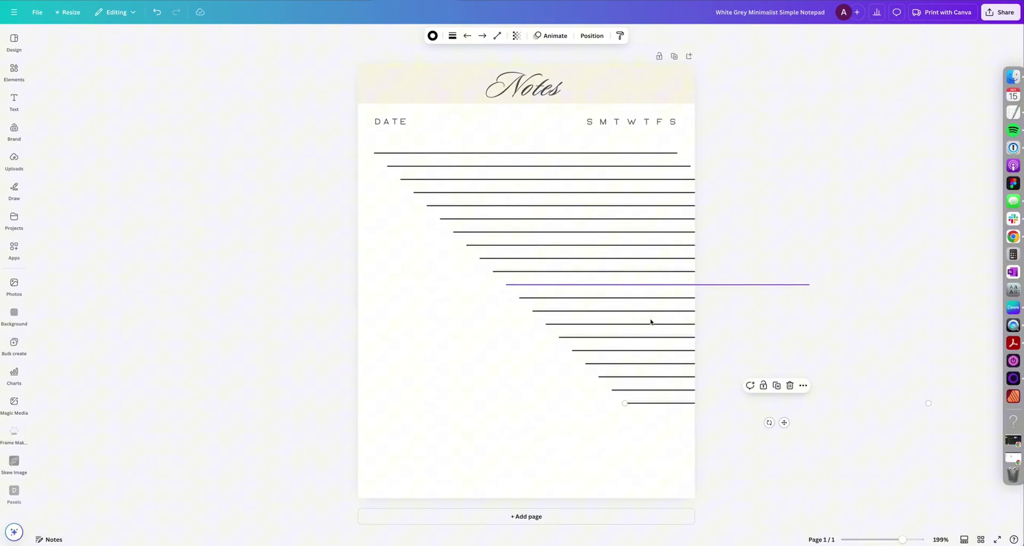
pyautogui.hotkey('ctrl', 'd')
pyautogui.hotkey('ctrl', 'd')
pyautogui.hotkey('ctrl', 'd')
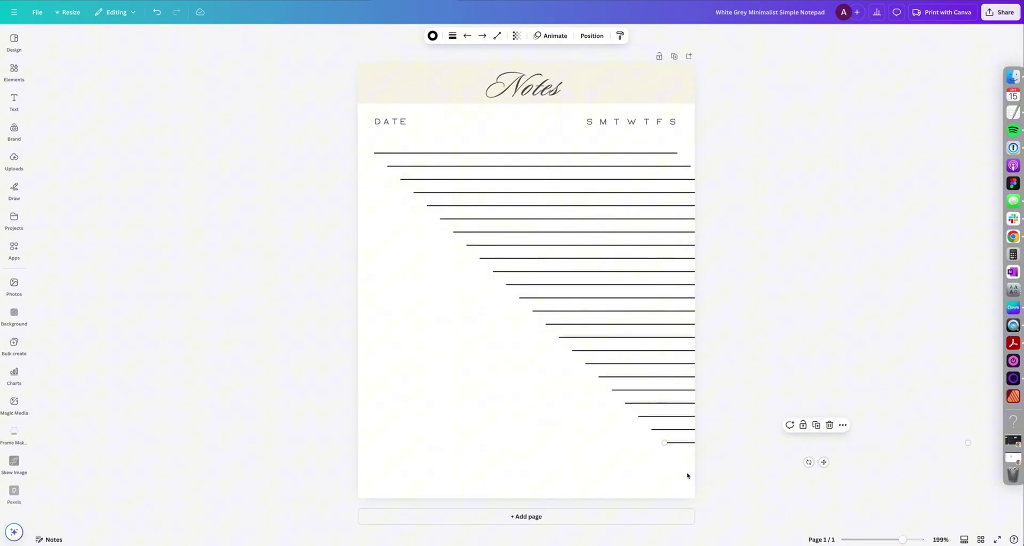
pyautogui.hotkey('ctrl', 'd')
# - Align all the line copies into one block and centre it on the page
pyautogui.moveTo(692, 484); pyautogui.dragTo(557, 162)
pyautogui.rightClick(557, 162)
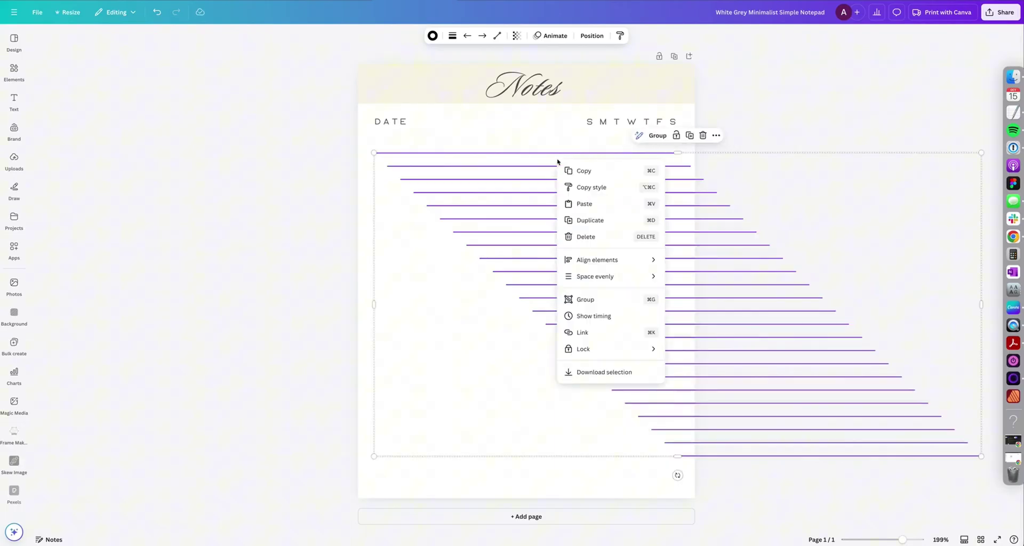
pyautogui.moveTo(633, 285)
pyautogui.click(688, 285)
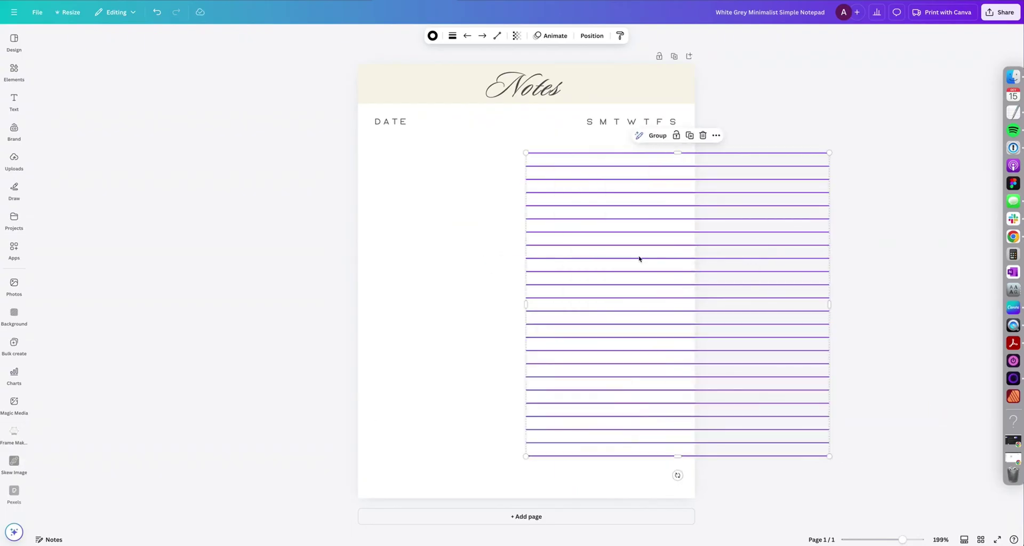
pyautogui.moveTo(639, 258); pyautogui.dragTo(487, 252)
# - Duplicate the top ruled line just below itself and repeat it down the Notes page with Cmd+D
pyautogui.click(826, 313)
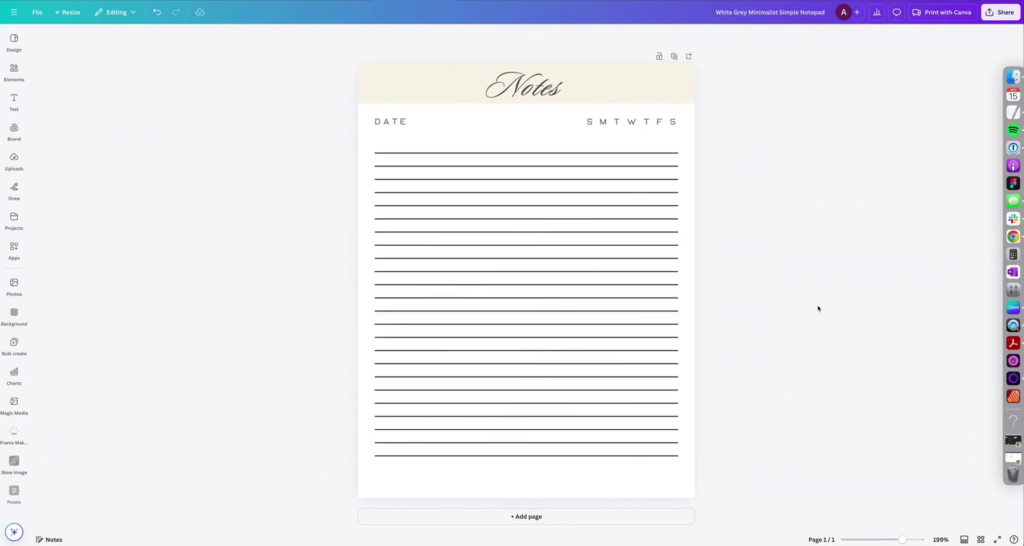
pyautogui.click(556, 154)
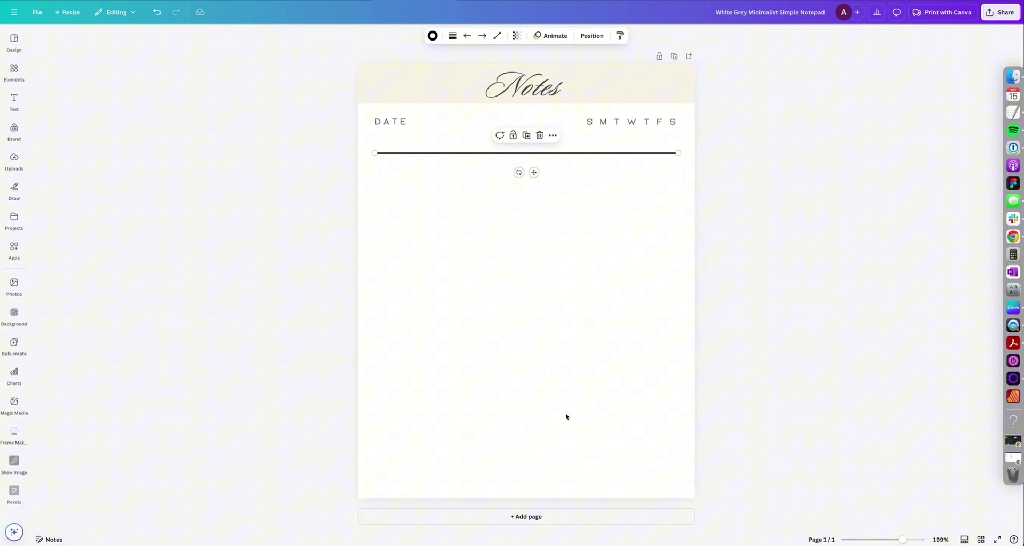
pyautogui.click(527, 135)
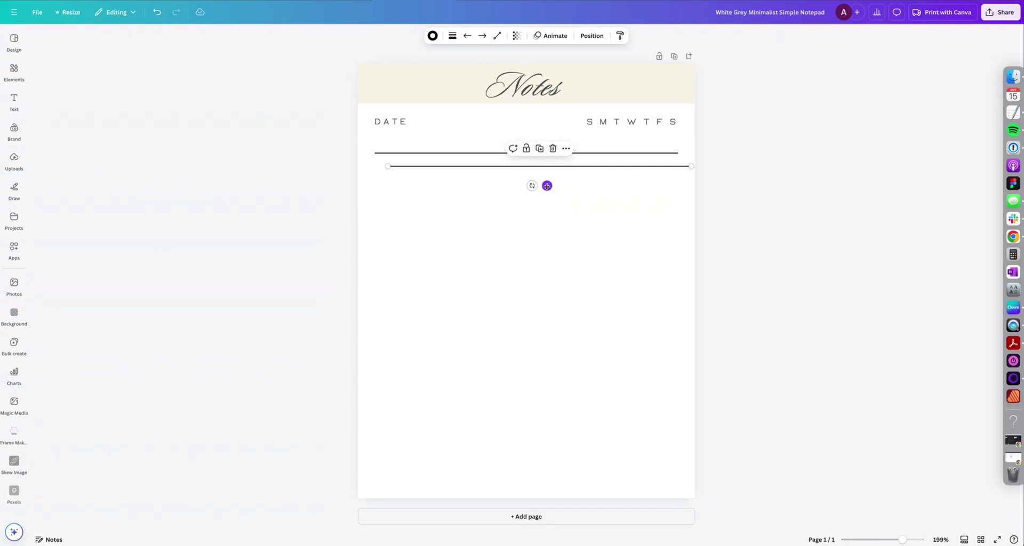
pyautogui.moveTo(547, 186); pyautogui.dragTo(533, 186)
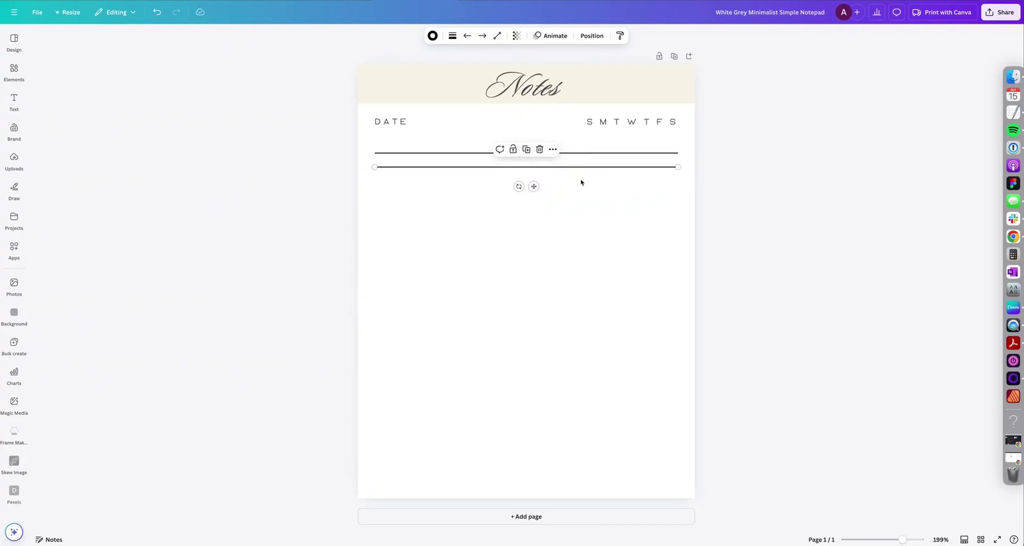
pyautogui.press('super+d')
pyautogui.press('super+d')
pyautogui.press('super+d')
pyautogui.press('super+d')
pyautogui.press('super+d')
pyautogui.press('super+d')
pyautogui.press('super+d')
pyautogui.press('super+d')
pyautogui.press('super+d')
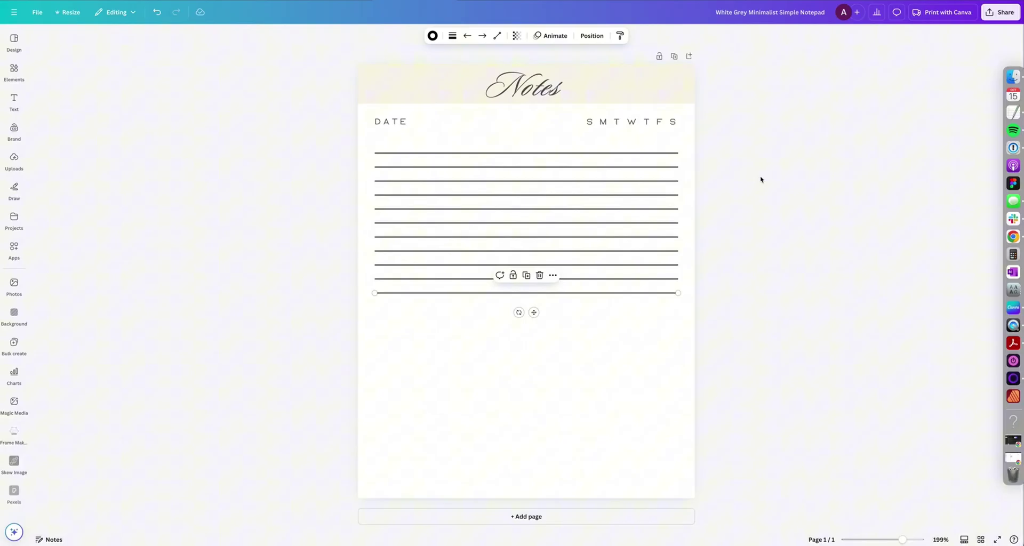
pyautogui.press('super+d')
pyautogui.press('super+d')
pyautogui.press('super+d')
pyautogui.press('super+d')
pyautogui.press('super+d')
pyautogui.press('super+d')
pyautogui.press('super+d')
pyautogui.press('super+d')
pyautogui.press('super+d')
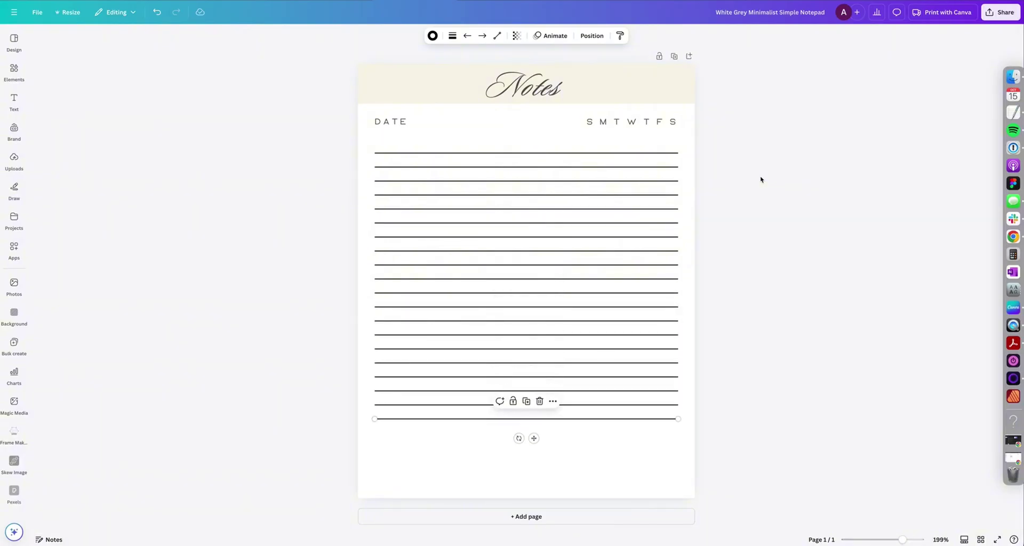
pyautogui.press('super+d')
pyautogui.press('super+d')
pyautogui.press('super+d')
pyautogui.press('super+d')
pyautogui.press('Escape')
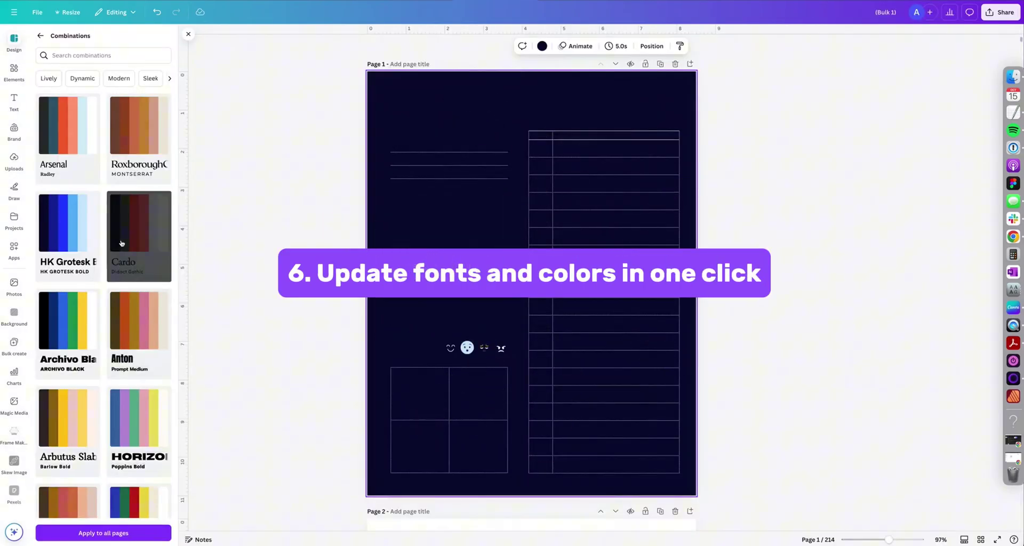
# - Try a few font and colour combinations on the Sun, June 1 page
pyautogui.click(123, 160)
pyautogui.click(123, 160)
pyautogui.click(123, 160)
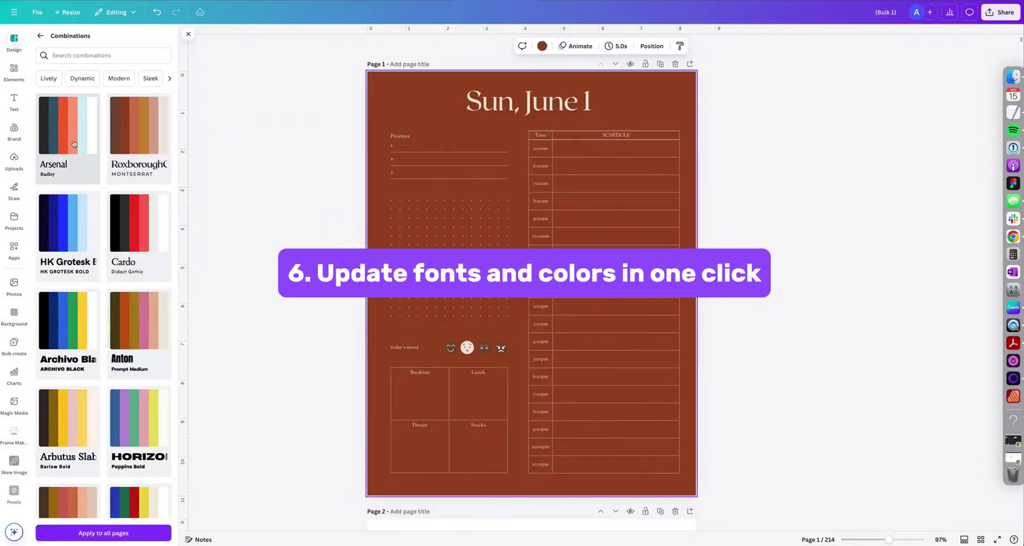
pyautogui.click(14, 40)
# - Apply the HORIZON combination from the Design Styles combinations list
pyautogui.click(11, 47)
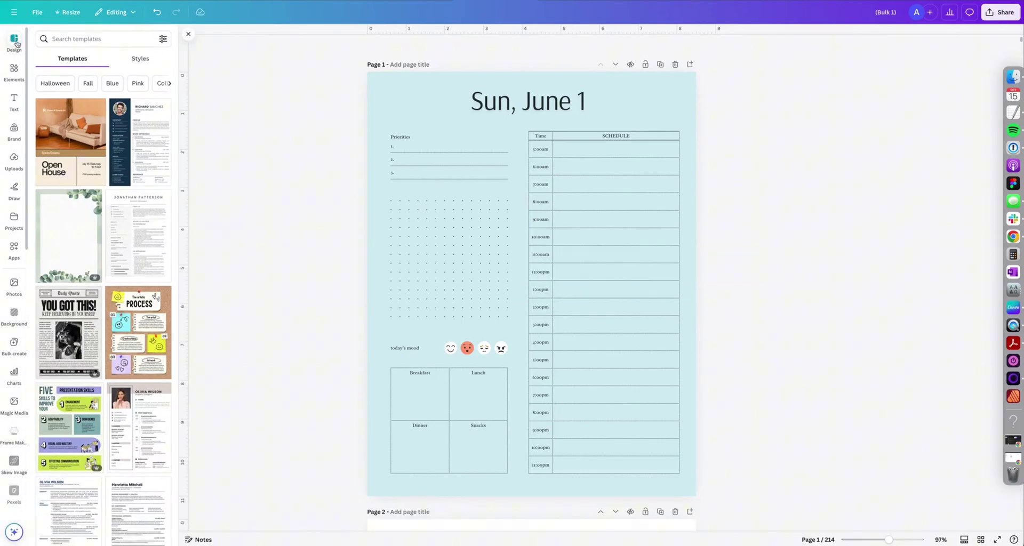
pyautogui.click(148, 62)
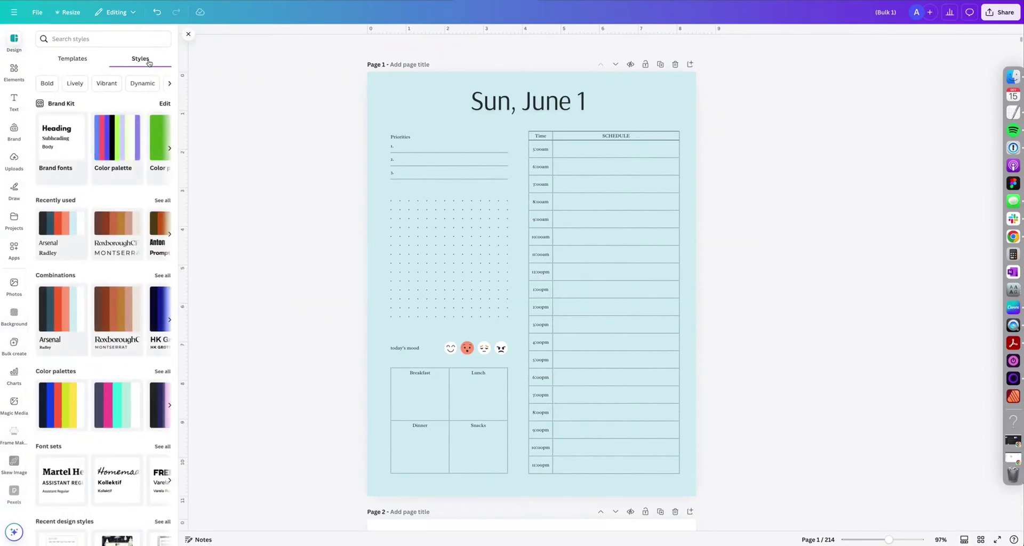
pyautogui.scroll(-2, 143, 112)
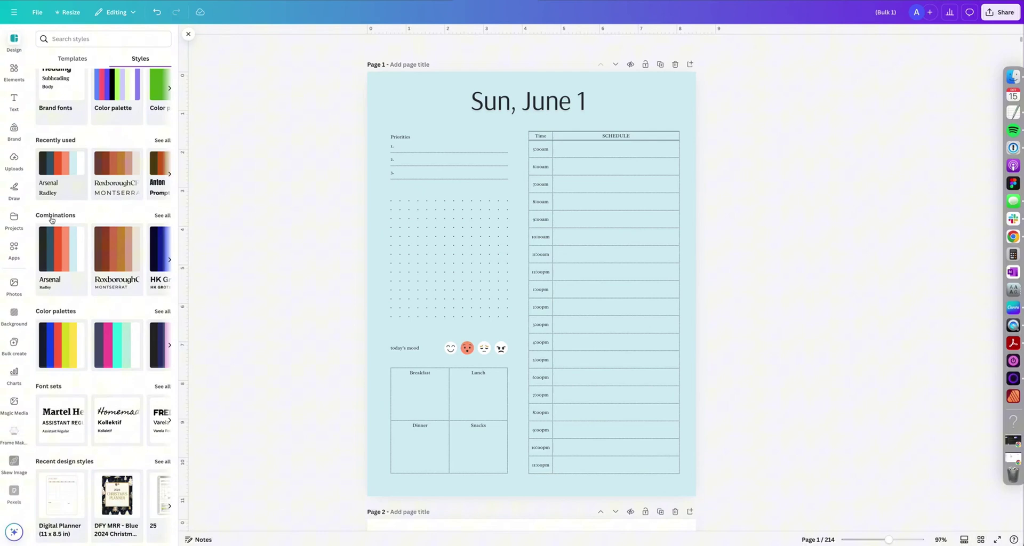
pyautogui.click(162, 216)
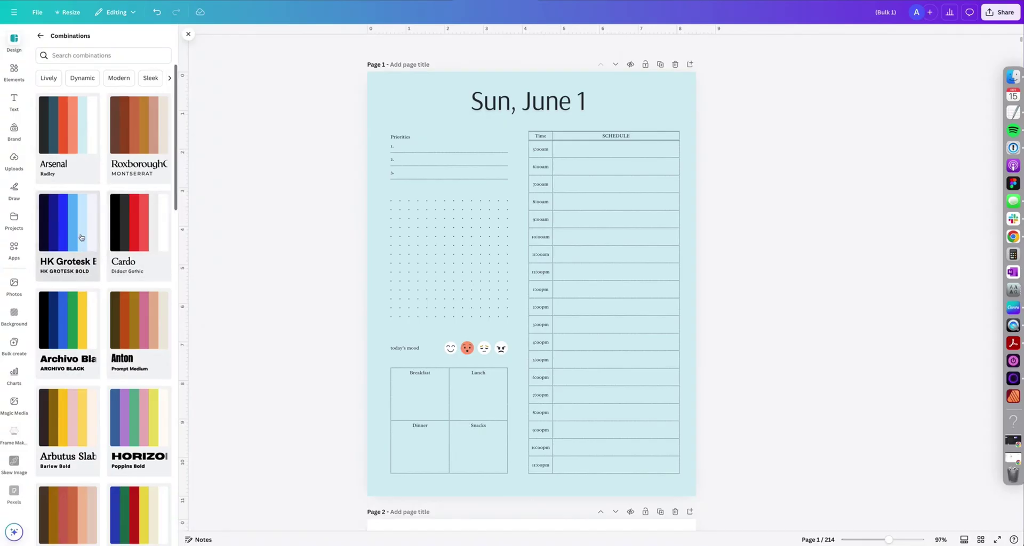
pyautogui.scroll(-4, 82, 247)
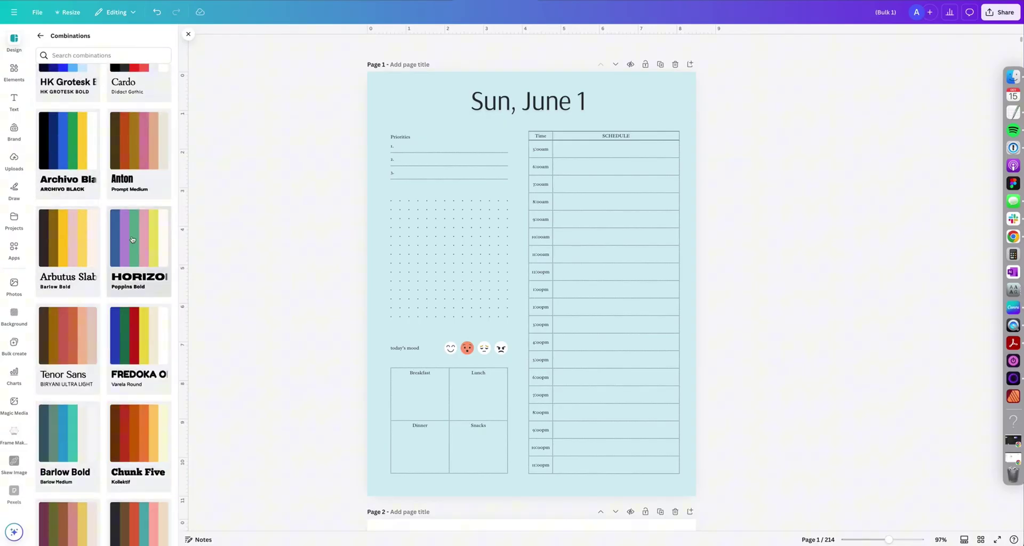
pyautogui.click(159, 247)
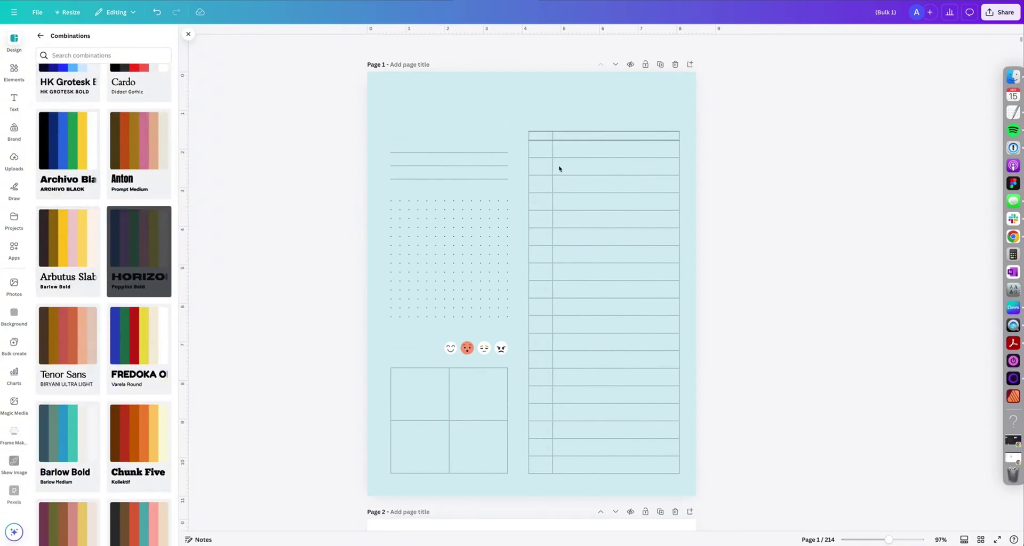
# - Undo repeatedly to step back through the earlier page styles for comparison
pyautogui.scroll(-5, 102, 266)
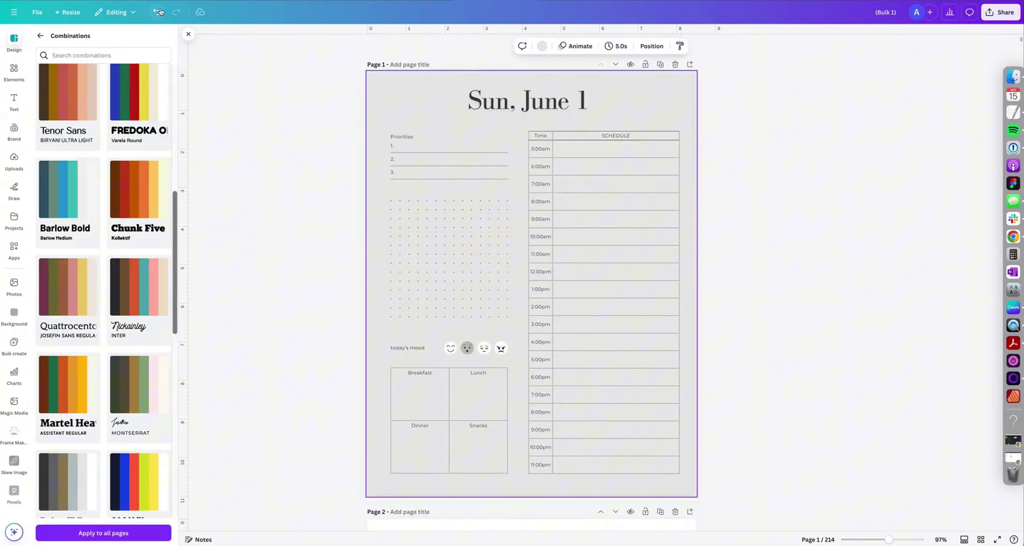
pyautogui.click(159, 12)
pyautogui.click(159, 12)
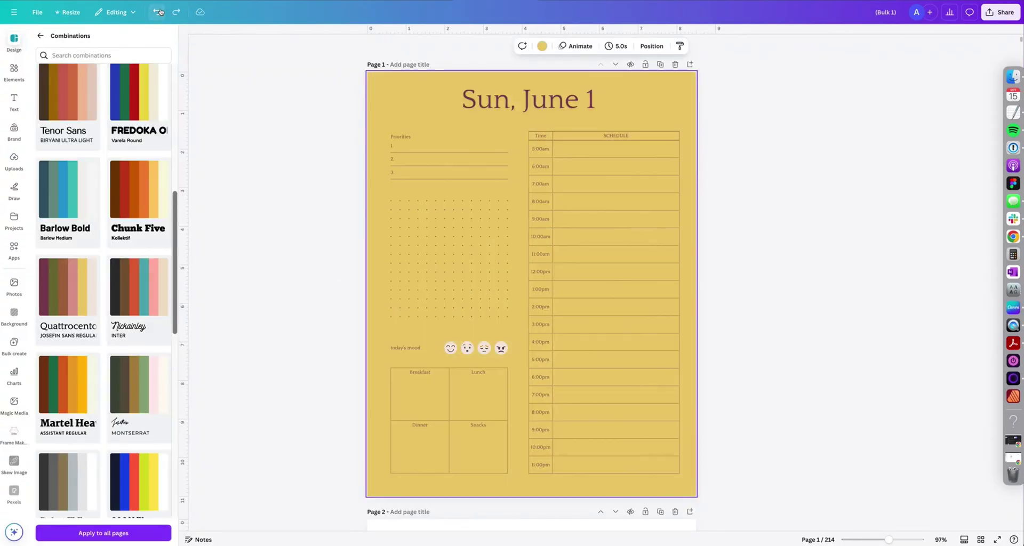
pyautogui.click(159, 11)
pyautogui.click(159, 11)
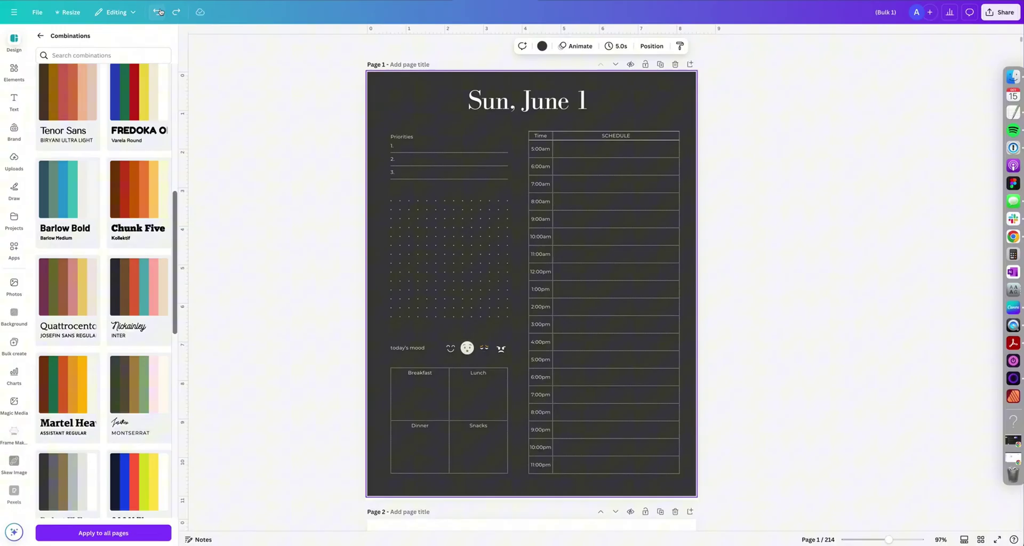
pyautogui.click(159, 12)
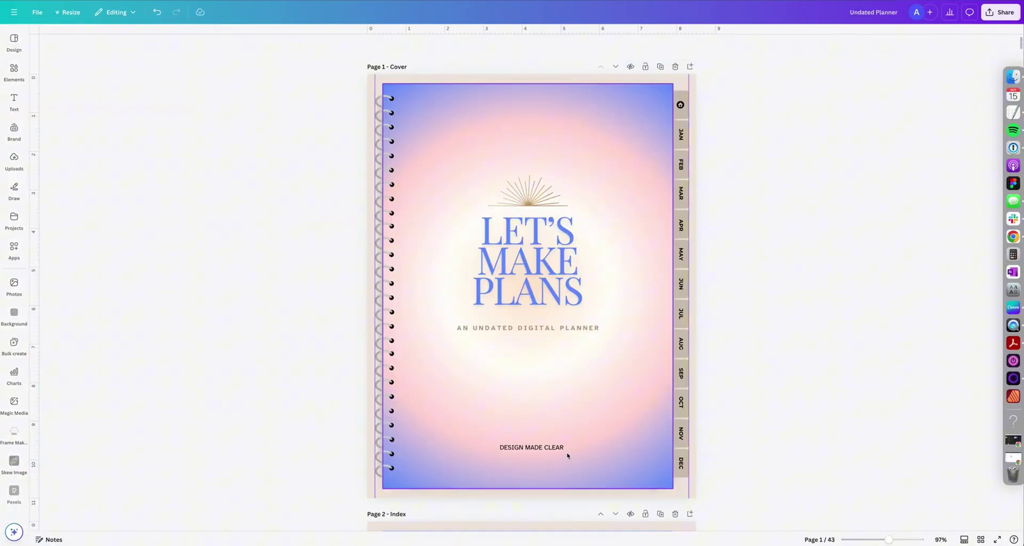
# - Copy the LET'S MAKE PLANS blue Playfair Display style onto DESIGN MADE CLEAR and fit it on one line
pyautogui.click(557, 259)
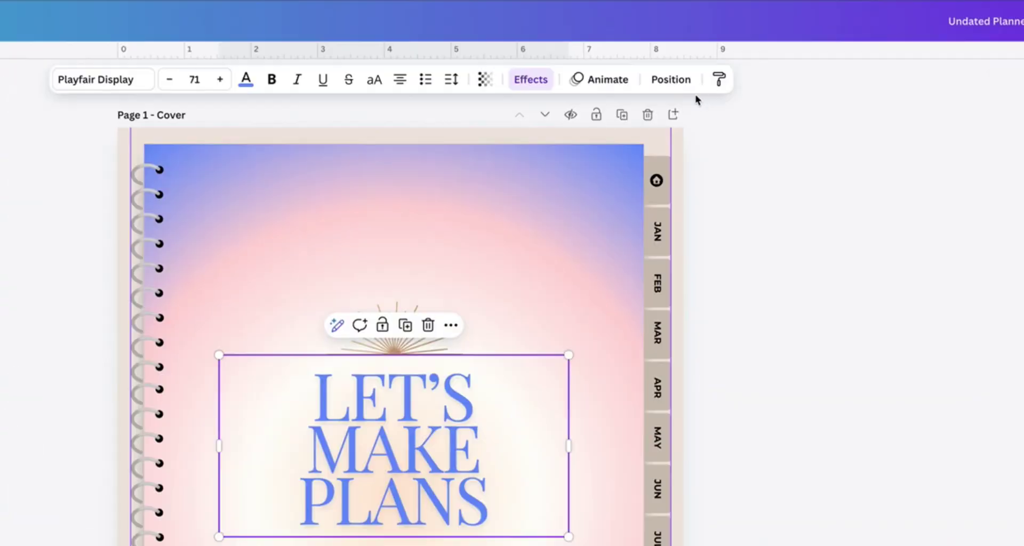
pyautogui.click(719, 81)
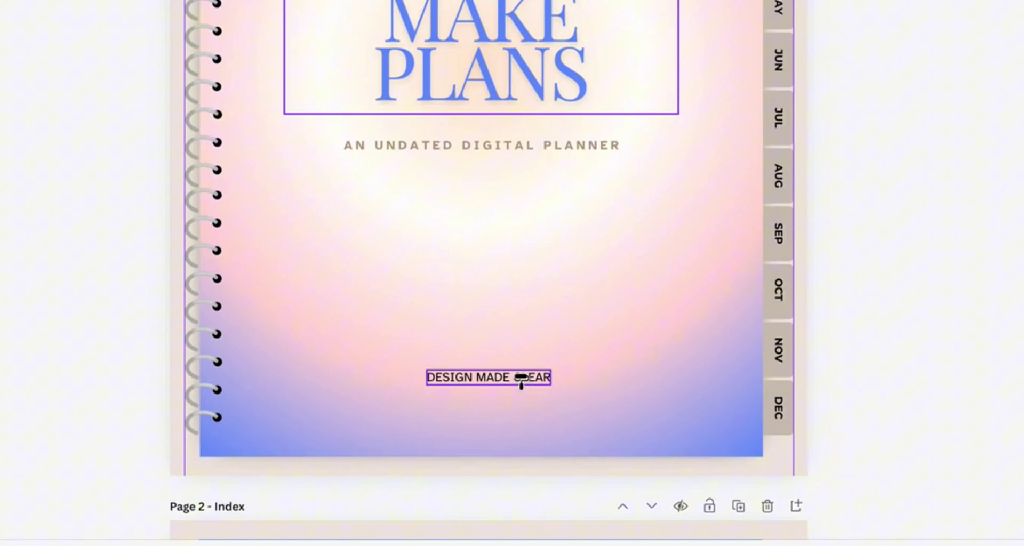
pyautogui.click(522, 379)
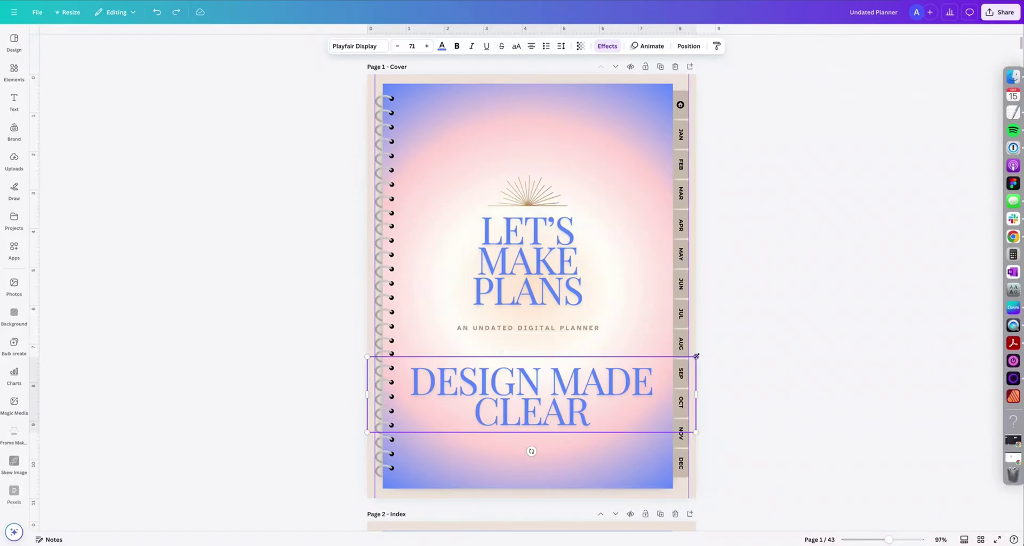
pyautogui.moveTo(696, 356); pyautogui.dragTo(705, 411)
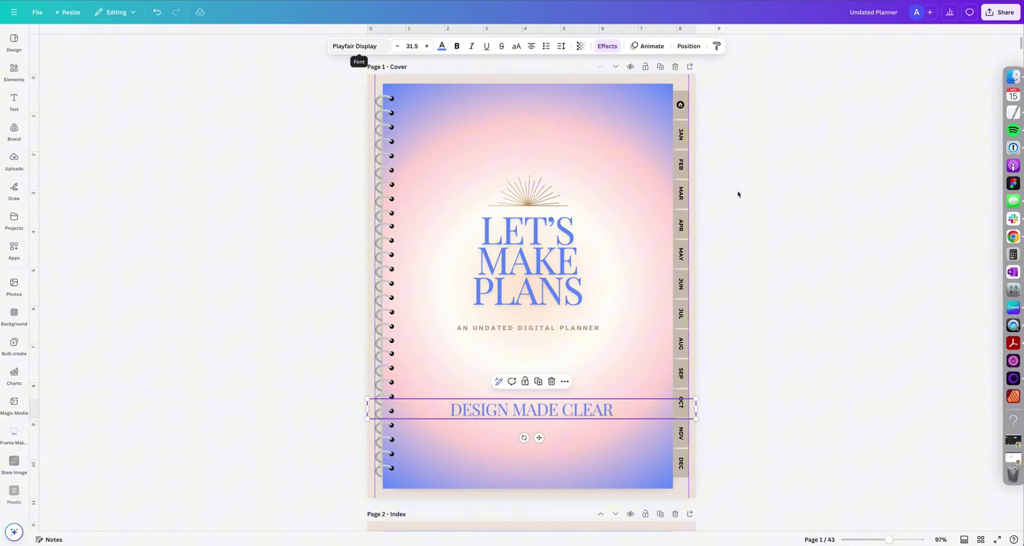
pyautogui.click(827, 278)
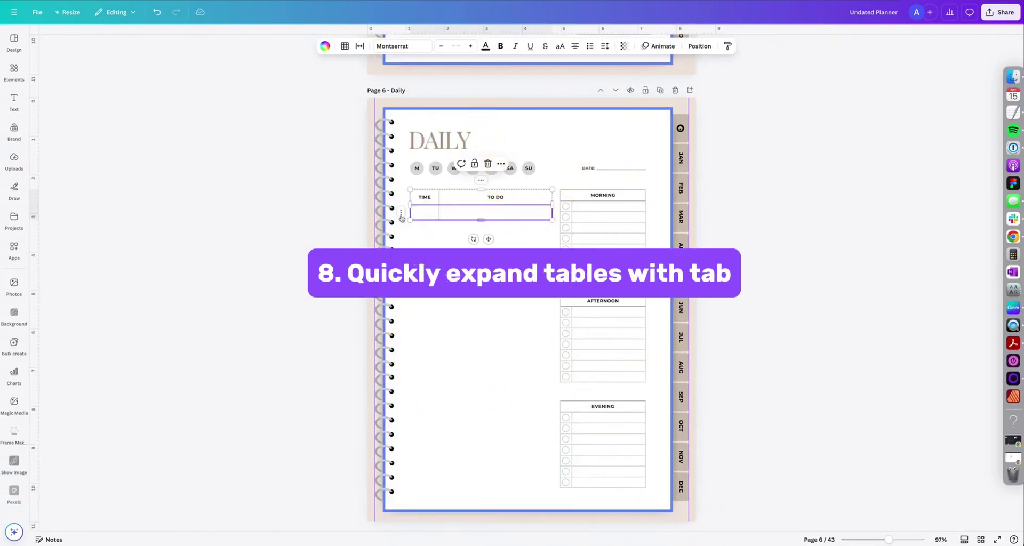
# - Append empty rows to the Daily page's TIME/TO DO table using Tab from its last cell
pyautogui.rightClick(402, 216)
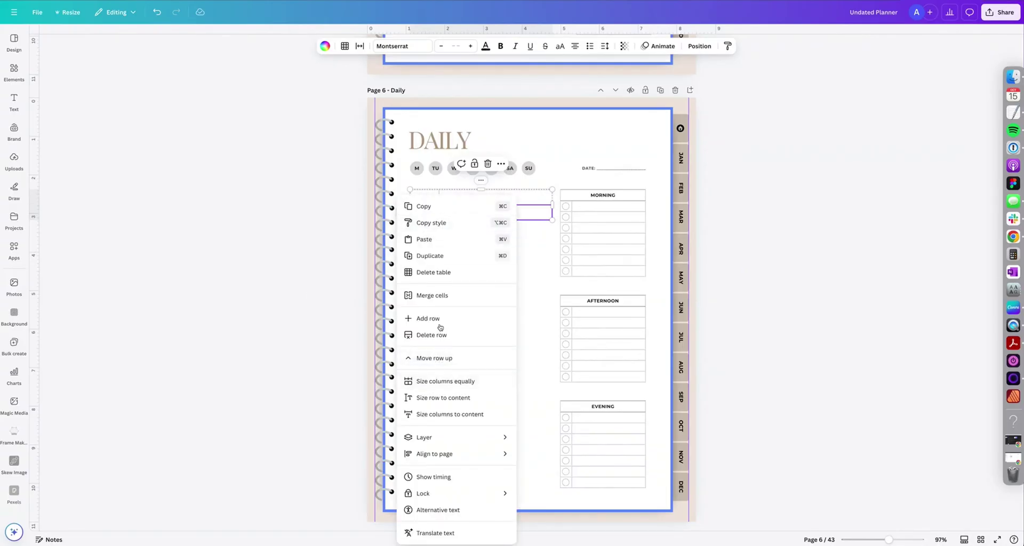
pyautogui.click(537, 216)
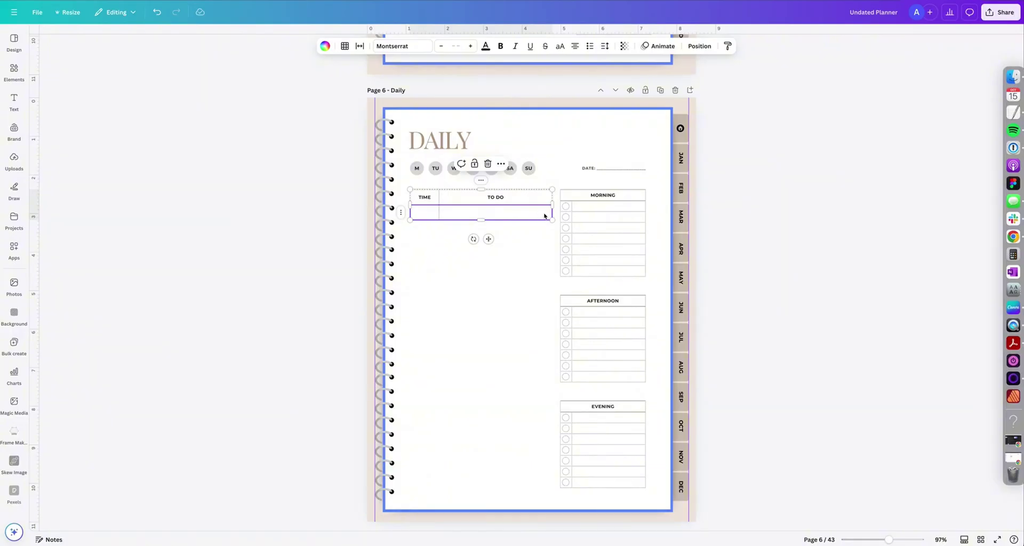
pyautogui.press('Tab')
pyautogui.press('Tab')
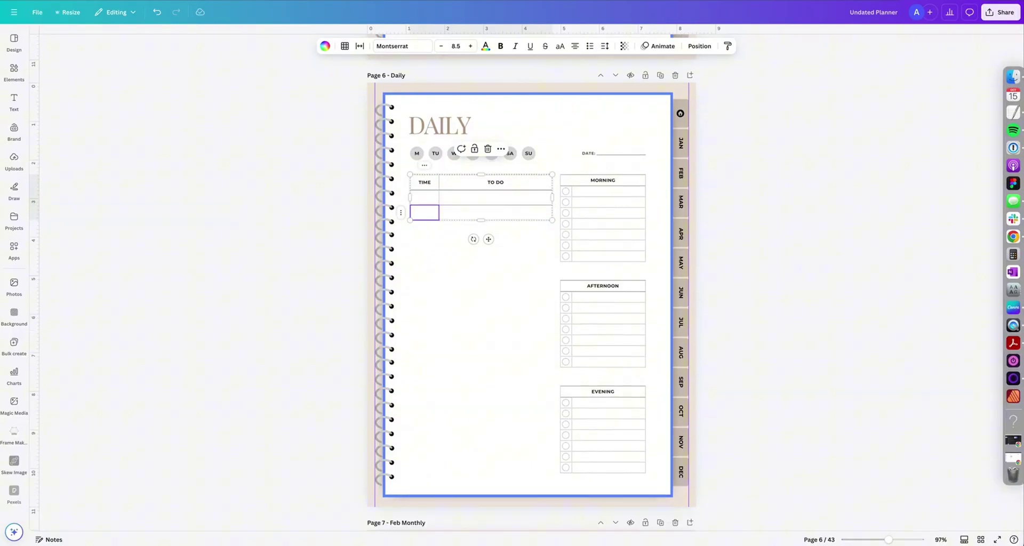
pyautogui.press('Tab')
pyautogui.press('Tab')
pyautogui.press('Tab')
pyautogui.press('Tab')
pyautogui.press('Tab')
pyautogui.press('Tab')
pyautogui.press('Tab')
pyautogui.press('Tab')
pyautogui.press('Tab')
pyautogui.press('Tab')
pyautogui.press('Tab')
pyautogui.press('Tab')
pyautogui.press('Tab')
pyautogui.press('Tab')
pyautogui.press('Tab')
pyautogui.press('Tab')
pyautogui.press('Tab')
pyautogui.press('Tab')
pyautogui.press('Tab')
pyautogui.press('Tab')
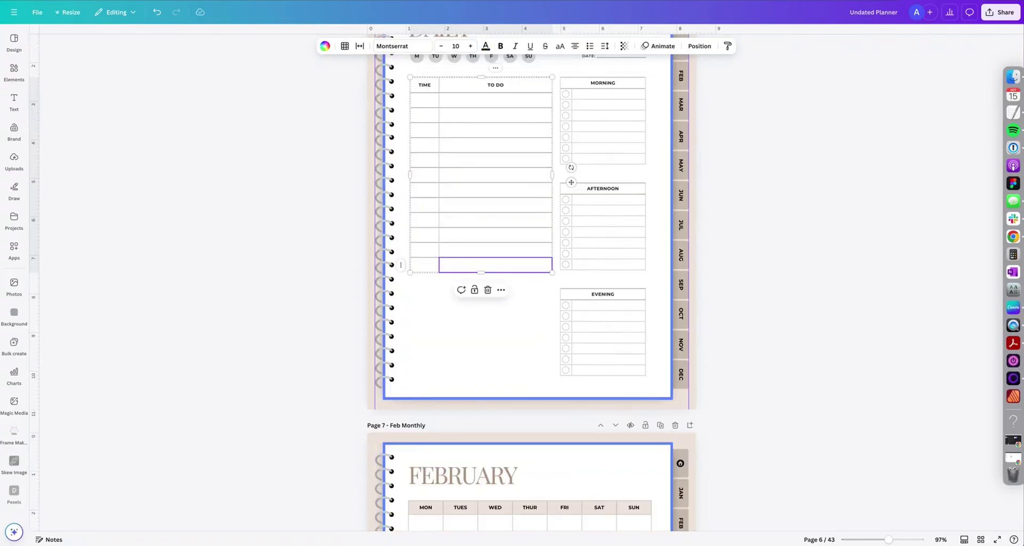
pyautogui.press('Tab')
pyautogui.press('Tab')
pyautogui.press('Tab')
pyautogui.press('Tab')
pyautogui.press('Tab')
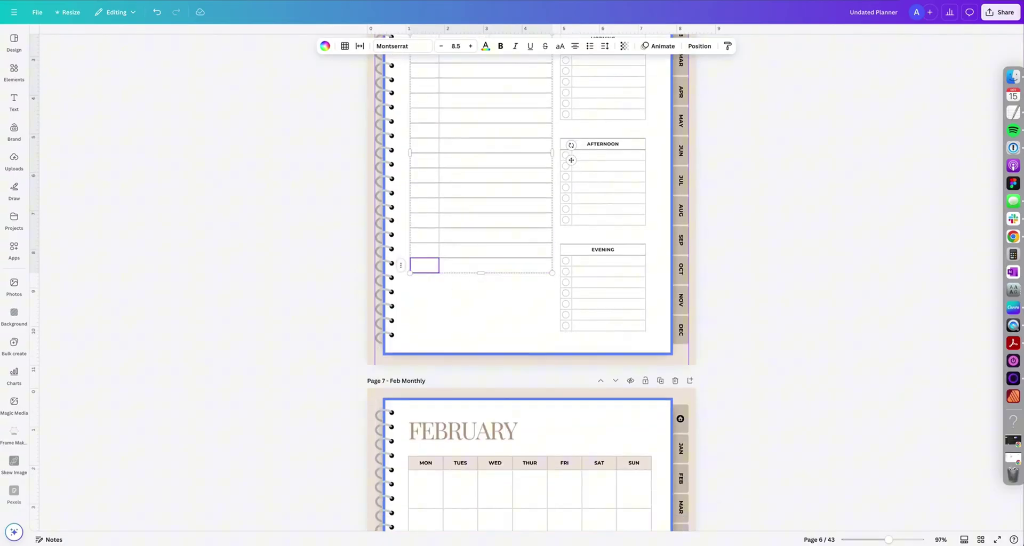
pyautogui.press('Tab')
pyautogui.press('Tab')
pyautogui.press('Tab')
pyautogui.press('Tab')
pyautogui.press('Tab')
pyautogui.press('Tab')
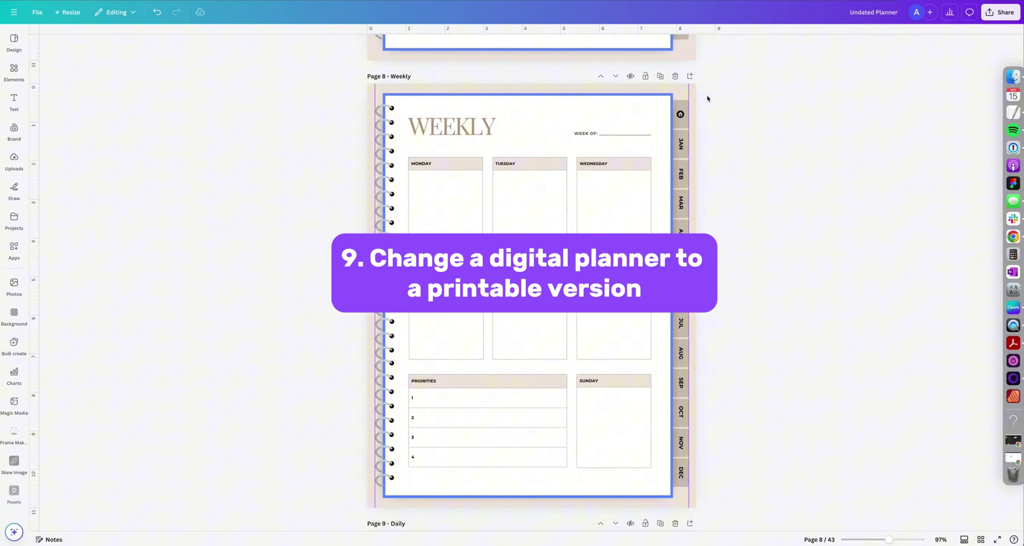
# - Delete the month tabs, then unlock and delete the spiral binding
pyautogui.moveTo(704, 89); pyautogui.dragTo(684, 497)
pyautogui.press('Delete')
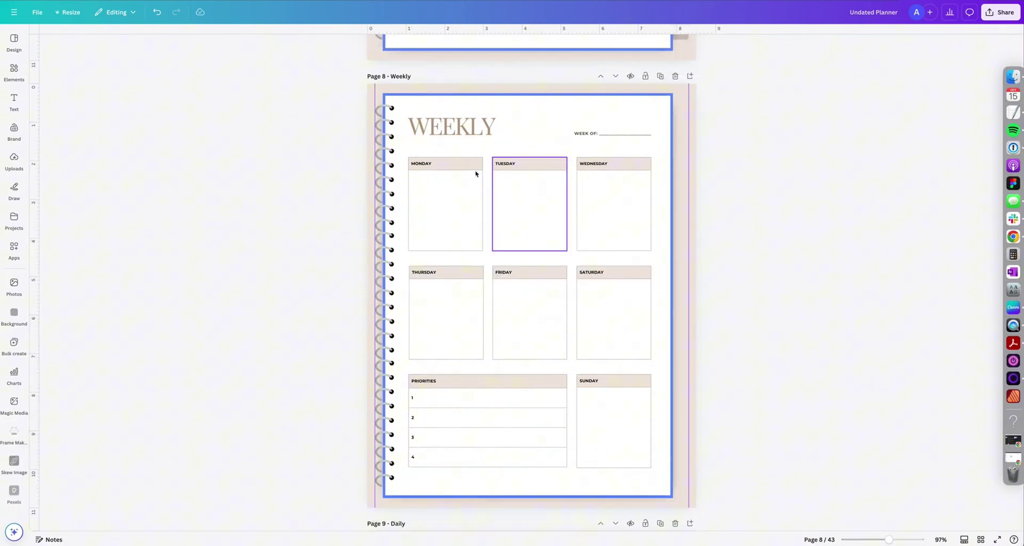
pyautogui.click(376, 147)
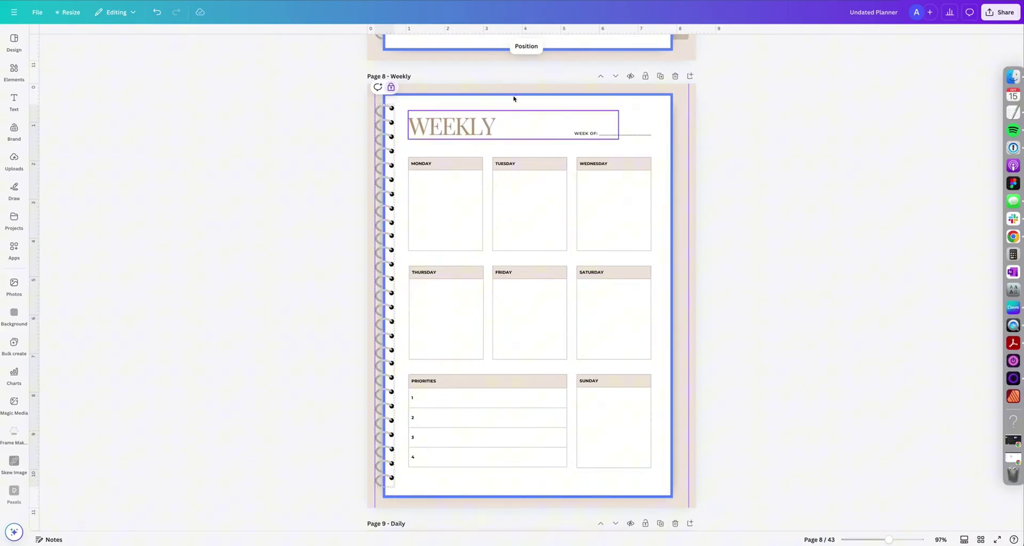
pyautogui.click(391, 88)
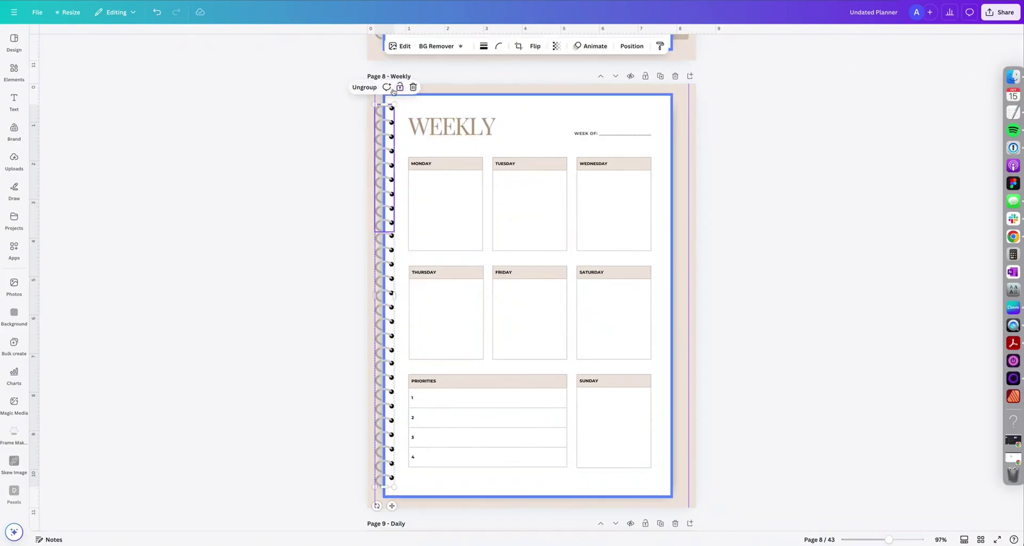
pyautogui.moveTo(392, 101); pyautogui.dragTo(393, 187)
pyautogui.press('Delete')
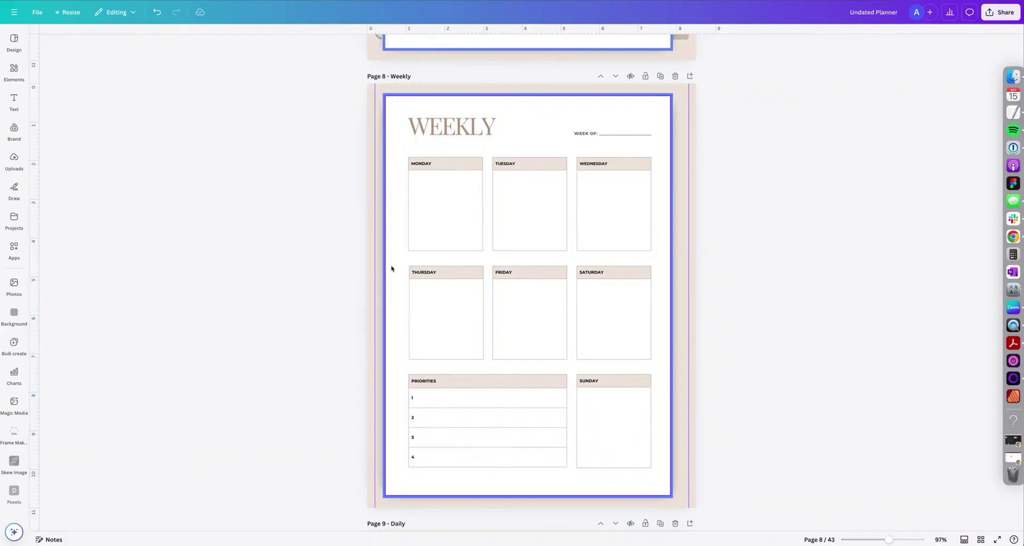
# - Delete the shadowed background card behind the Weekly layout
pyautogui.click(548, 100)
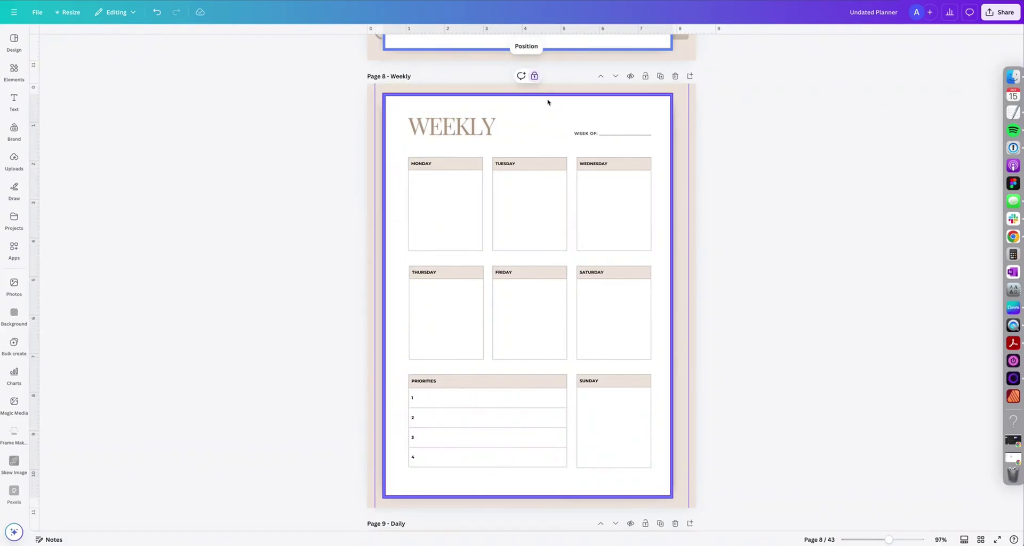
pyautogui.doubleClick(547, 96)
pyautogui.click(545, 98)
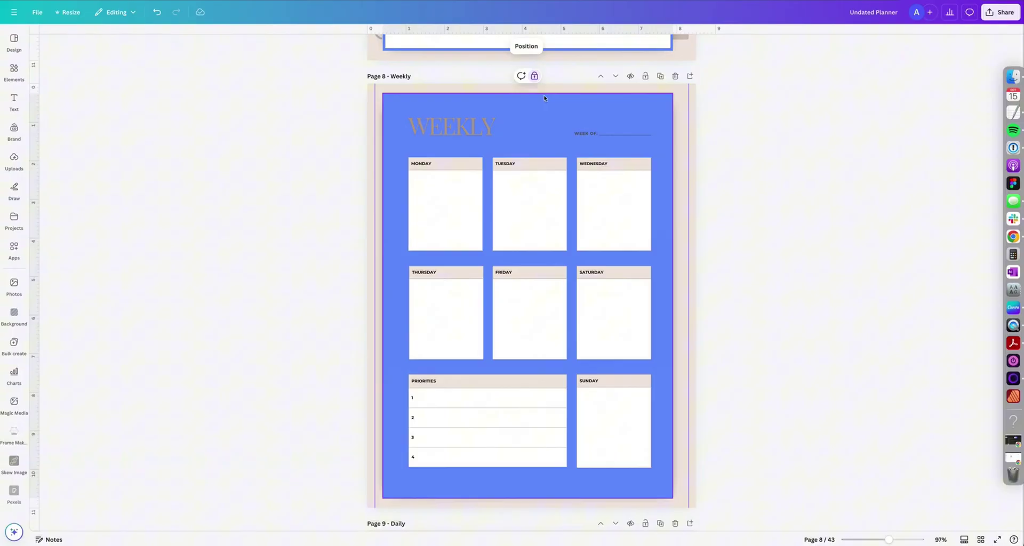
pyautogui.click(549, 108)
pyautogui.click(549, 107)
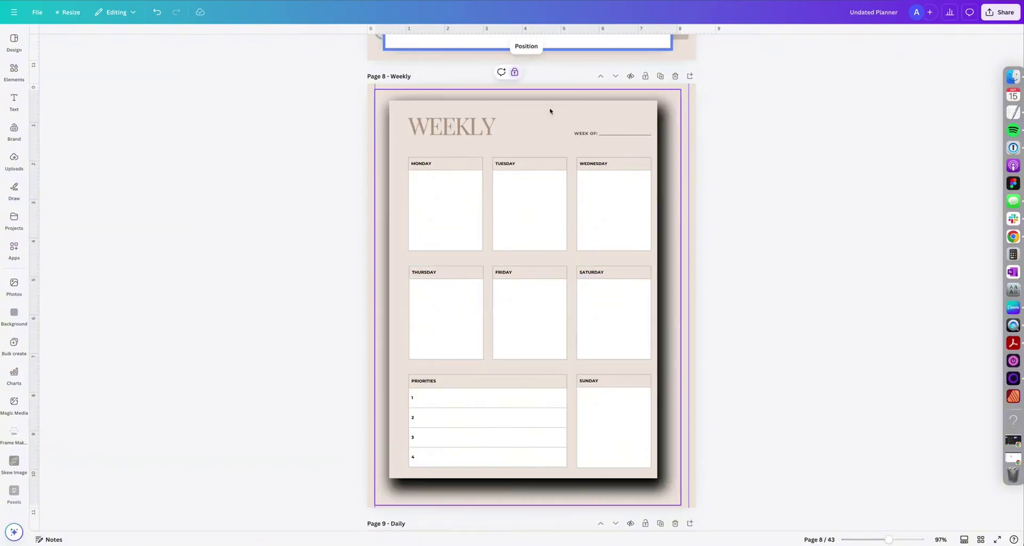
pyautogui.press('Delete')
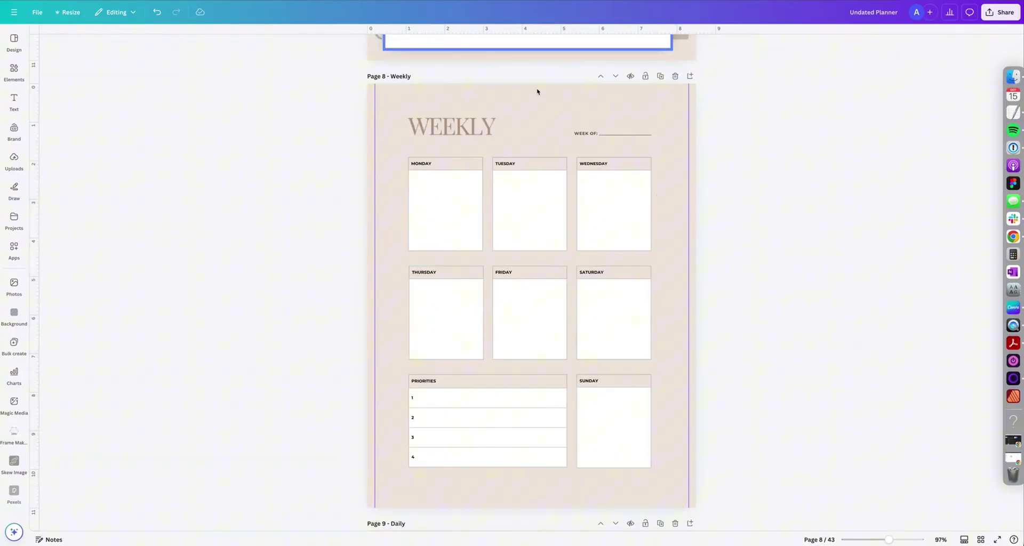
# - Set the Weekly page background colour to white
pyautogui.click(512, 97)
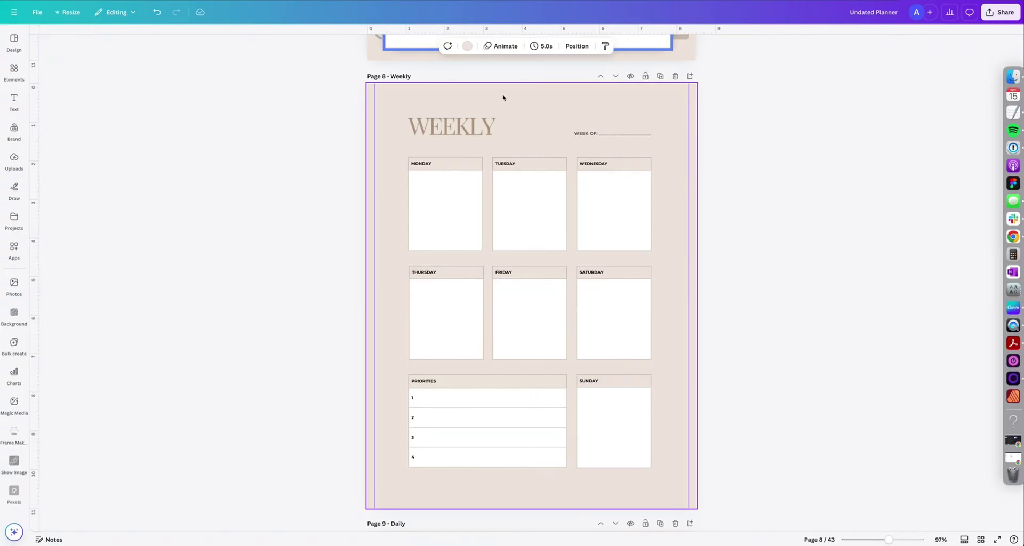
pyautogui.click(465, 48)
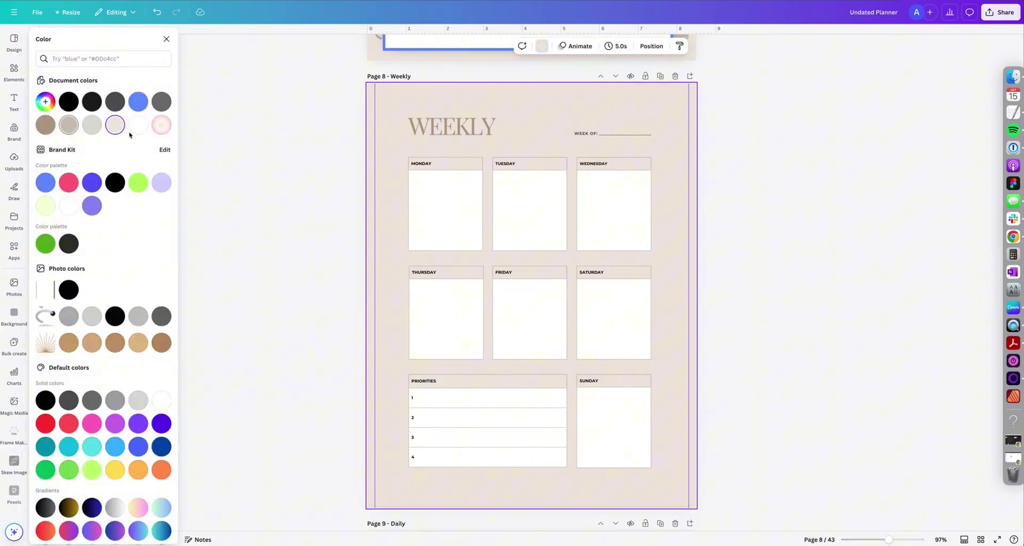
pyautogui.click(142, 128)
pyautogui.click(271, 146)
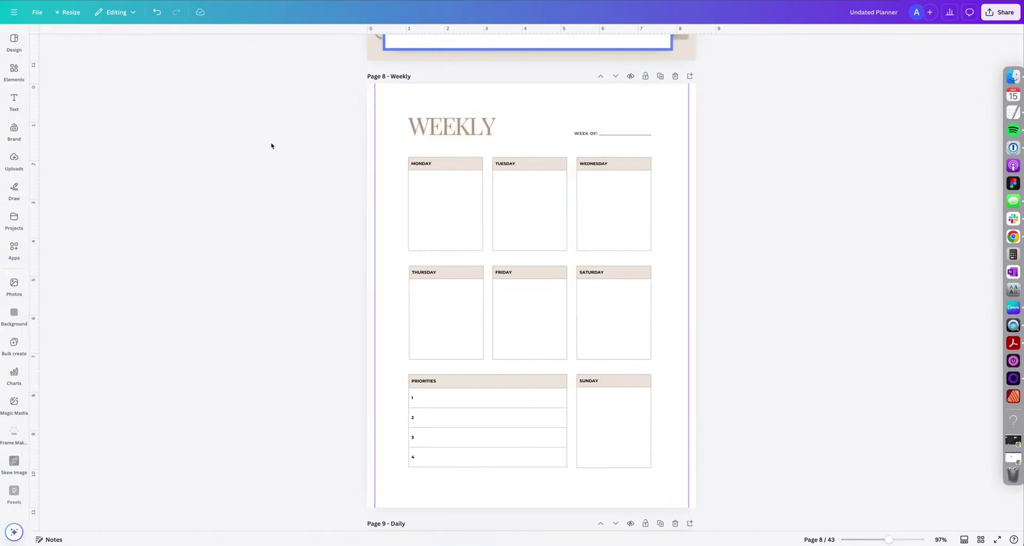
# - Unlock the guides and set left, right, top and bottom margin guides on the Weekly page
pyautogui.click(37, 12)
pyautogui.moveTo(53, 107)
pyautogui.click(201, 159)
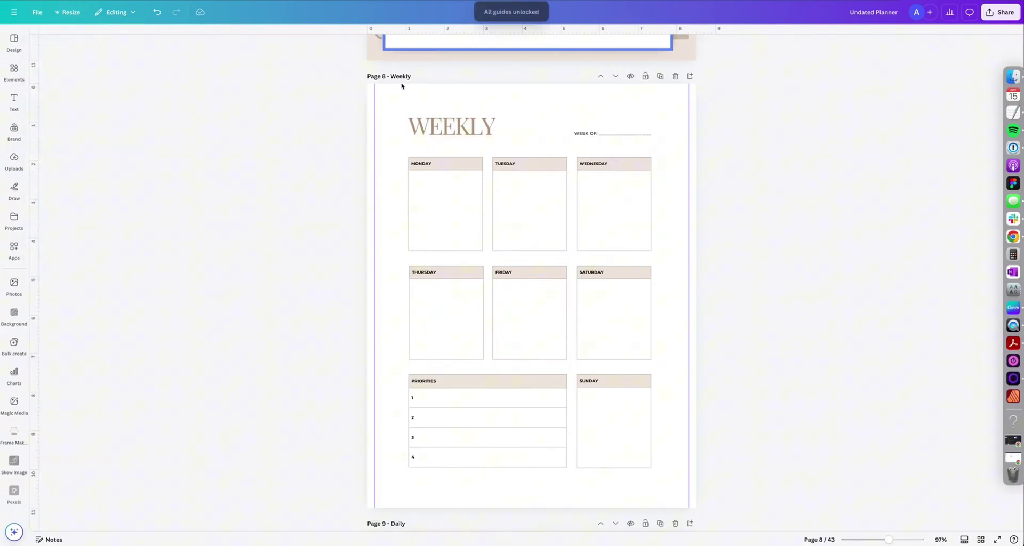
pyautogui.moveTo(374, 89); pyautogui.dragTo(387, 88)
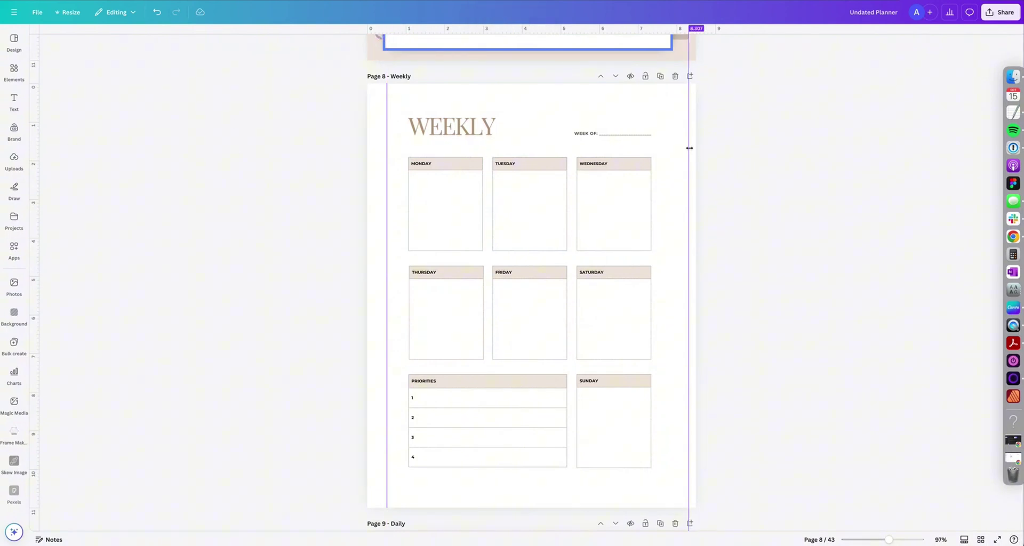
pyautogui.moveTo(689, 148); pyautogui.dragTo(678, 148)
pyautogui.moveTo(608, 29); pyautogui.dragTo(609, 101)
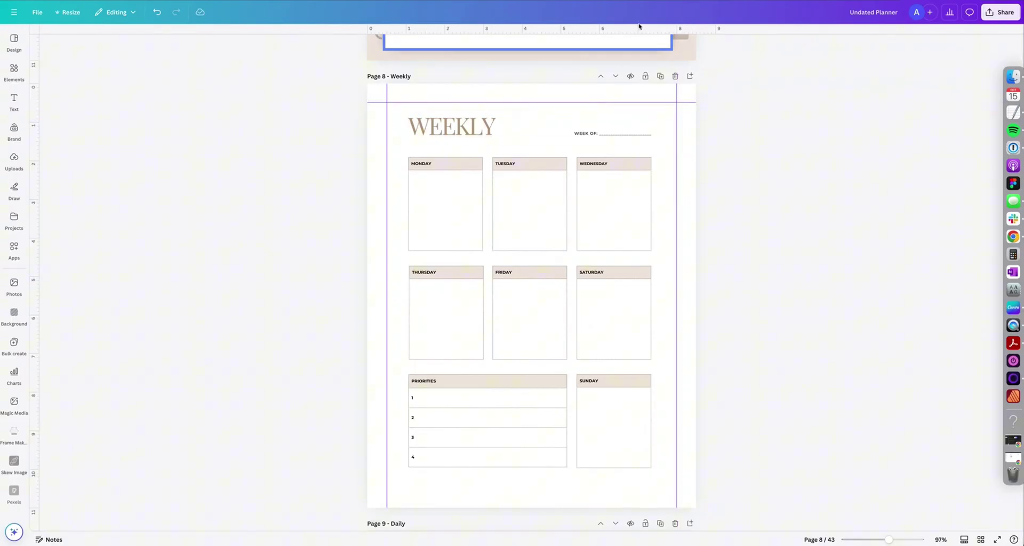
pyautogui.moveTo(637, 29); pyautogui.dragTo(679, 488)
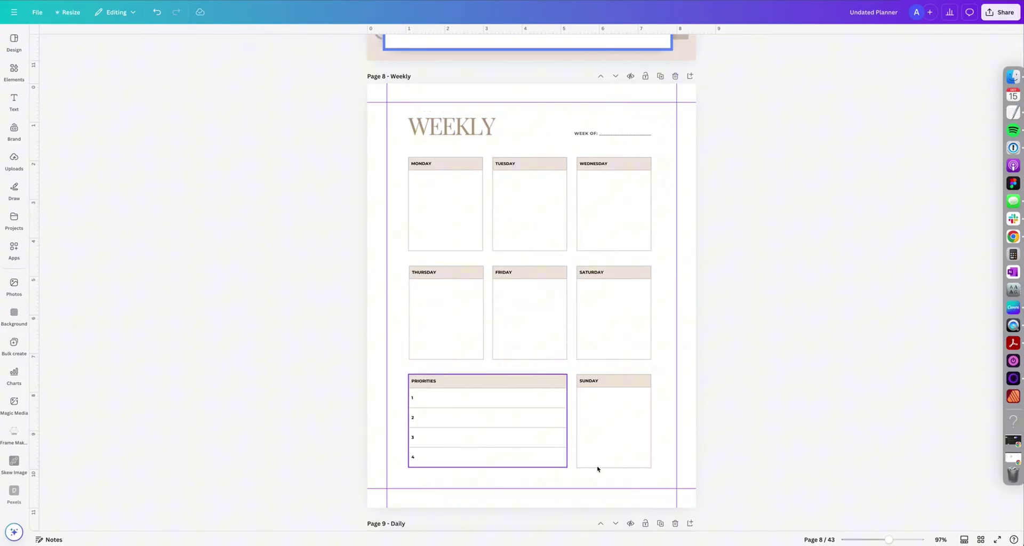
# - Select all elements and enlarge the planner layout to fill the margins
pyautogui.moveTo(649, 444); pyautogui.dragTo(430, 116)
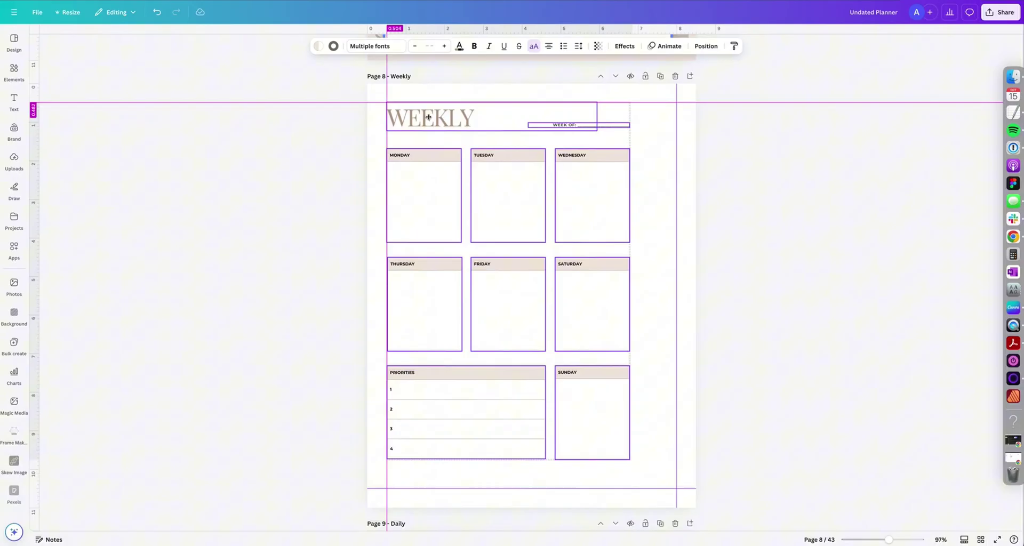
pyautogui.moveTo(631, 459); pyautogui.dragTo(655, 489)
pyautogui.moveTo(648, 291); pyautogui.dragTo(676, 291)
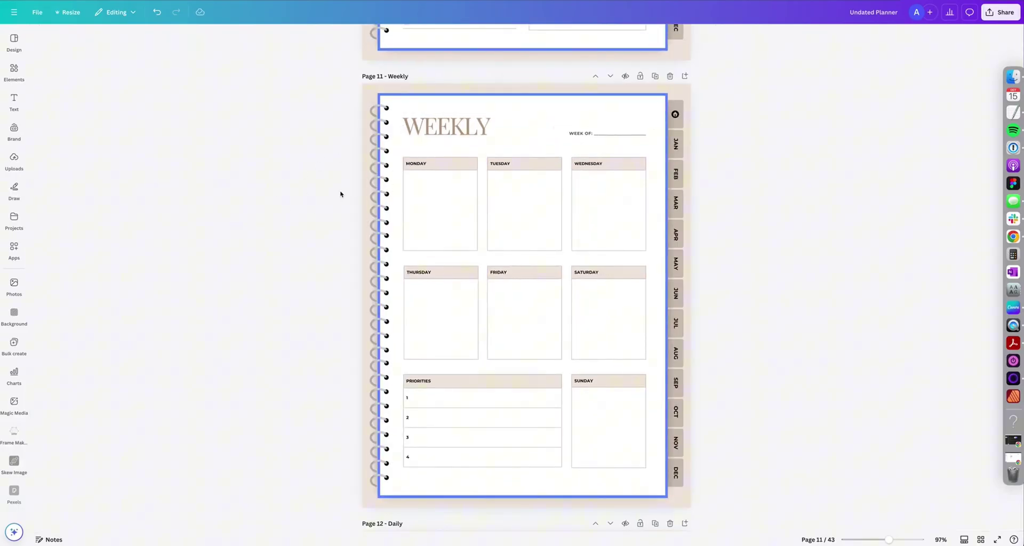
# - Scroll back up to review the resized Weekly layout on Page 8
pyautogui.scroll(15, 340, 194)
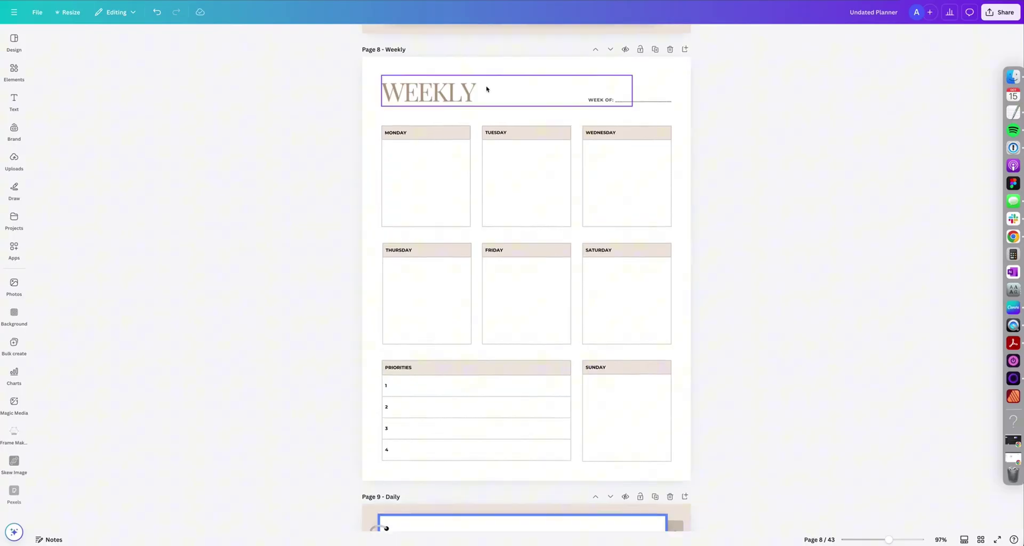
pyautogui.scroll(1, 487, 89)
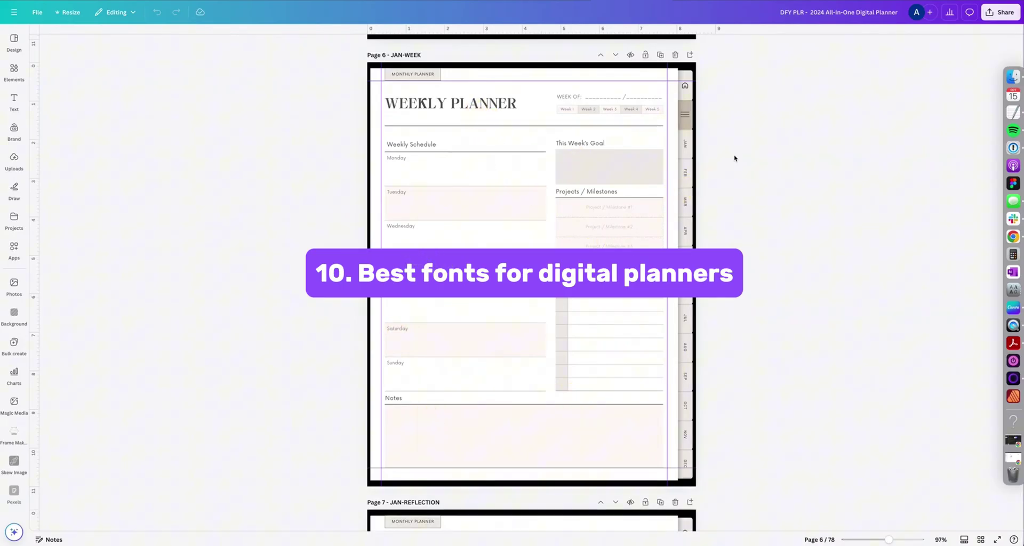
# - Inspect the WEEKLY PLANNER title, goal box and JAN tabs, then widen the JANUARY calendar
pyautogui.click(488, 109)
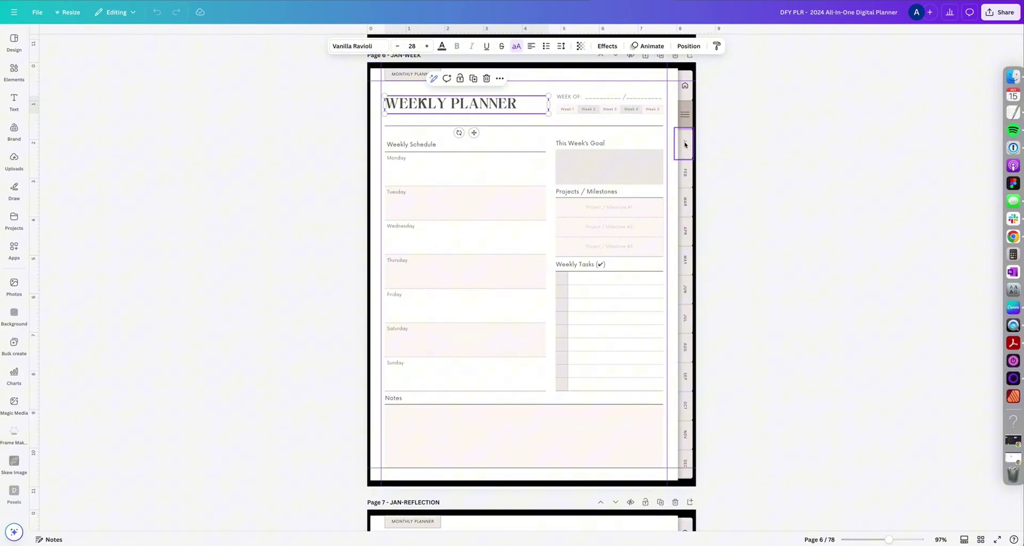
pyautogui.click(592, 147)
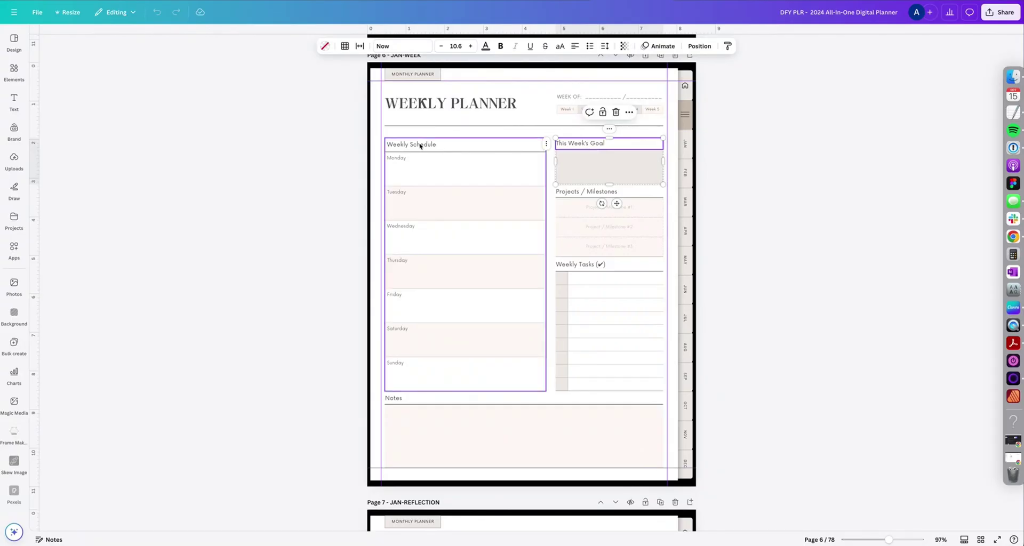
pyautogui.click(686, 146)
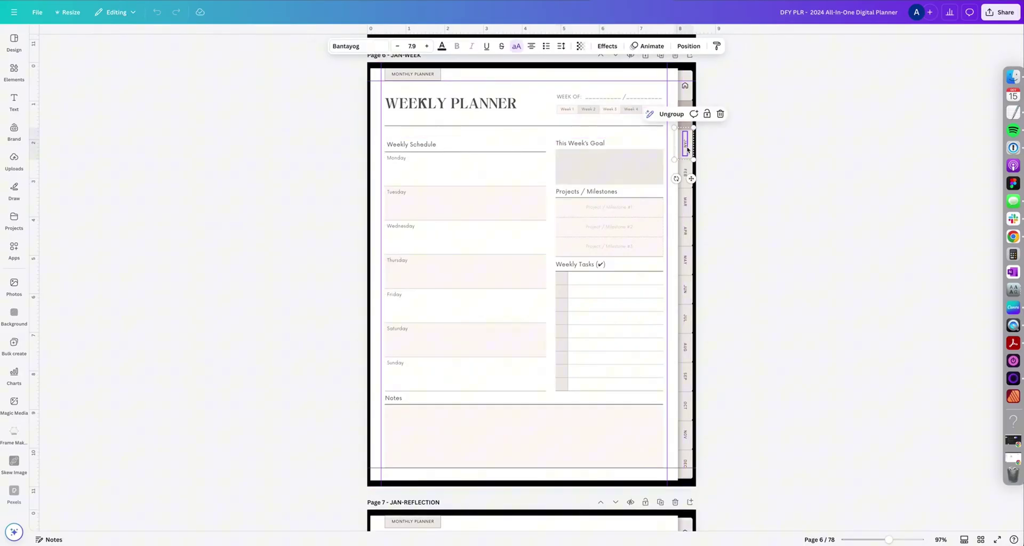
pyautogui.click(736, 155)
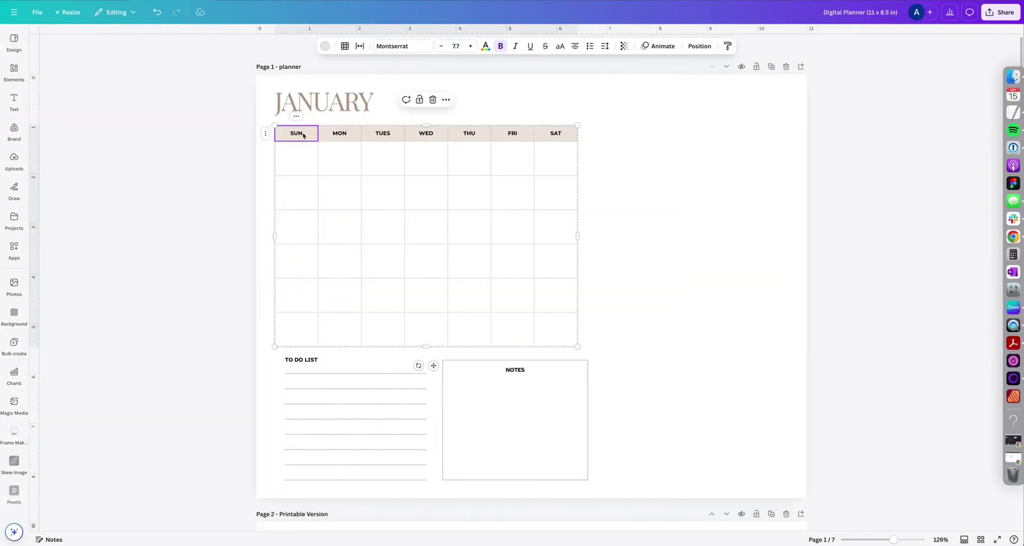
pyautogui.moveTo(577, 237); pyautogui.dragTo(778, 244)
# - Widen the to-do list, then shorten a Notes line and duplicate it into a staircase with Ctrl+D
pyautogui.click(423, 425)
pyautogui.moveTo(423, 425); pyautogui.dragTo(539, 389)
pyautogui.rightClick(539, 389)
pyautogui.click(395, 344)
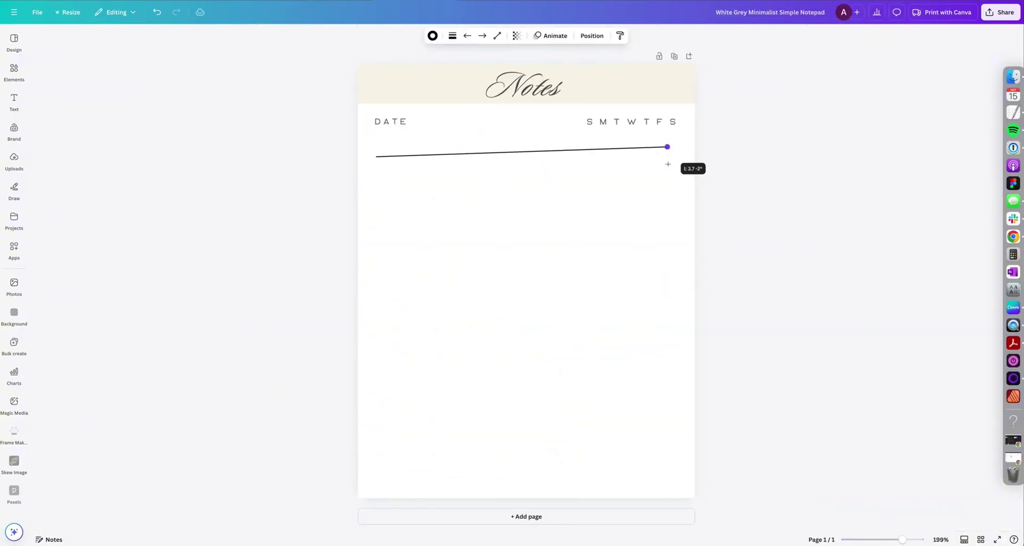
pyautogui.moveTo(667, 146); pyautogui.dragTo(567, 153)
pyautogui.hotkey('ctrl', 'd')
pyautogui.hotkey('ctrl', 'd')
pyautogui.hotkey('ctrl', 'd')
pyautogui.hotkey('ctrl', 'd')
pyautogui.hotkey('ctrl', 'd')
pyautogui.hotkey('ctrl', 'd')
pyautogui.hotkey('ctrl', 'd')
pyautogui.hotkey('ctrl', 'd')
pyautogui.hotkey('ctrl', 'd')
pyautogui.hotkey('ctrl', 'd')
pyautogui.hotkey('ctrl', 'd')
pyautogui.hotkey('ctrl', 'd')
pyautogui.hotkey('ctrl', 'd')
pyautogui.hotkey('ctrl', 'd')
pyautogui.hotkey('ctrl', 'd')
pyautogui.hotkey('ctrl', 'd')
pyautogui.hotkey('ctrl', 'd')
pyautogui.hotkey('ctrl', 'd')
pyautogui.hotkey('ctrl', 'd')
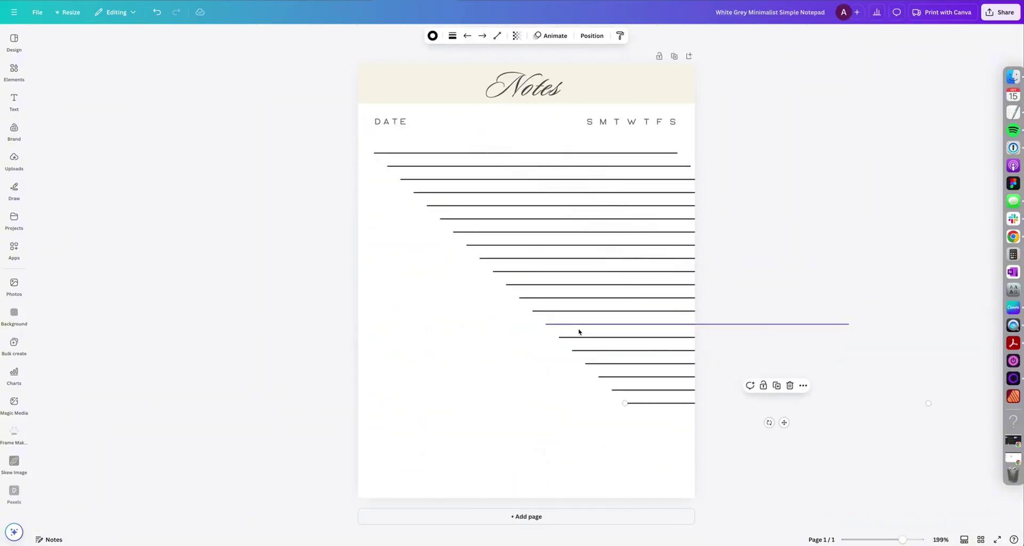